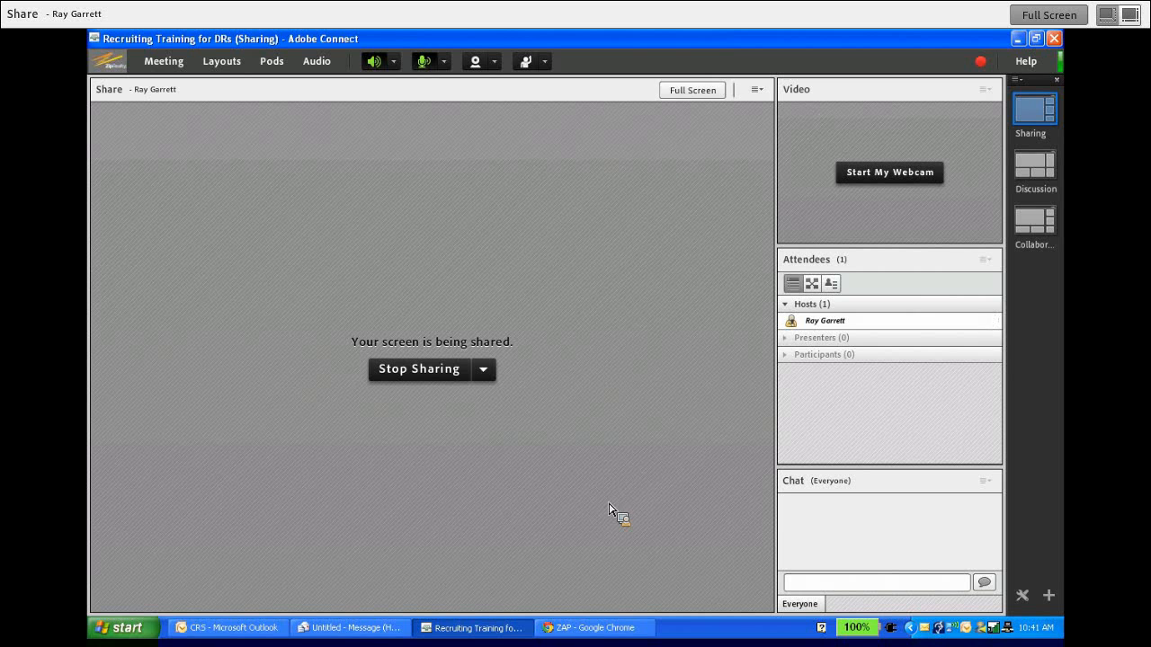
Step: Switch to Searchlight in Chrome, closing the ZAP page and the Scheduled Trainings and For Follow-up Today dashboard widgets
left_click(595, 628)
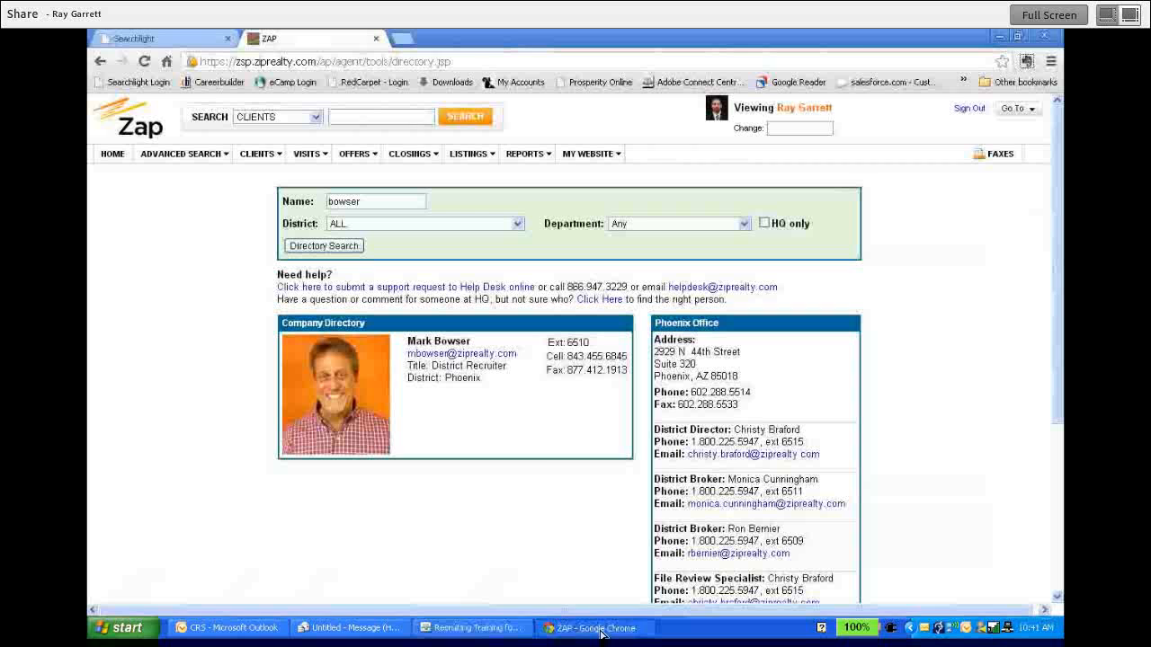
left_click(375, 38)
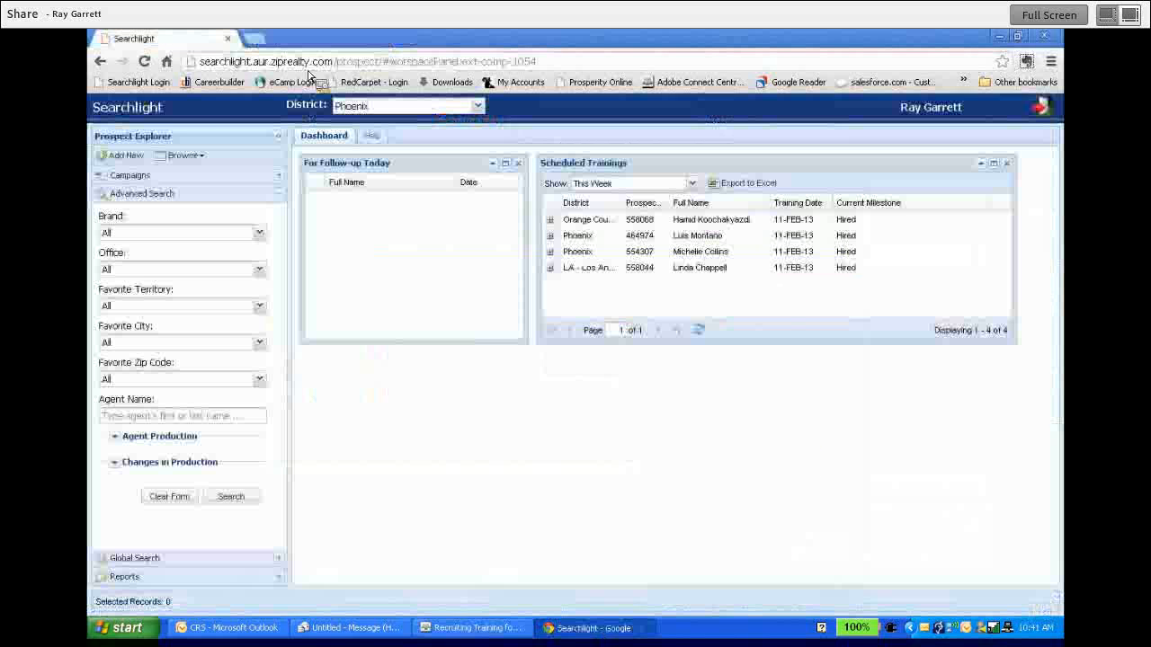
left_click(1006, 163)
left_click(518, 163)
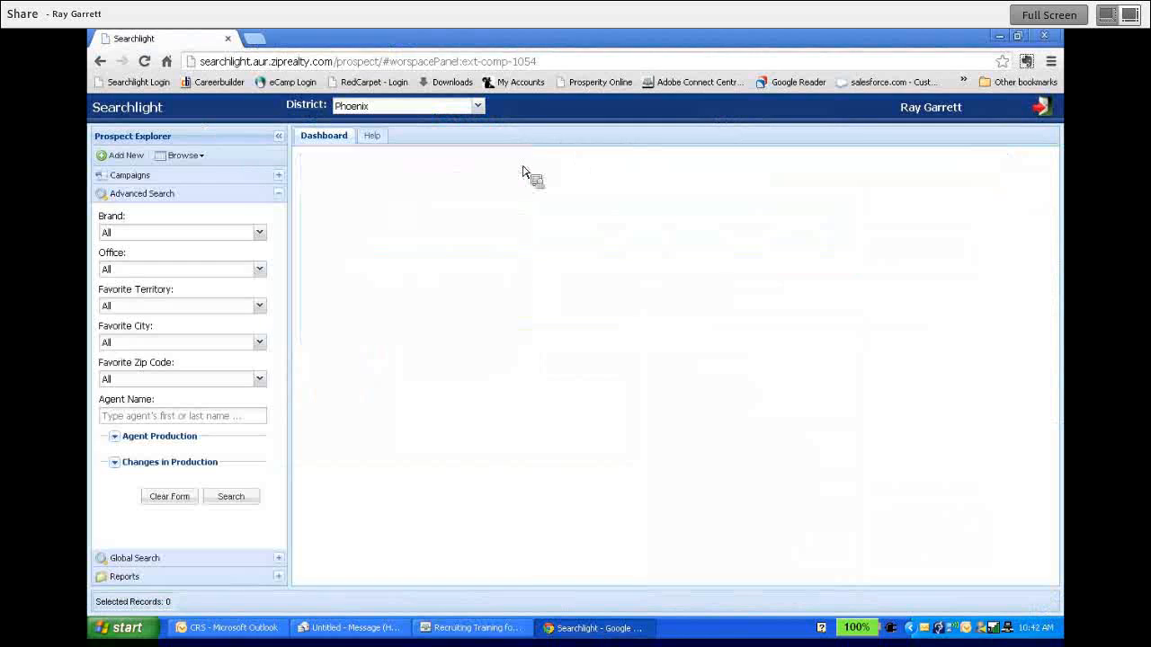
Step: Collapse the advanced search and open the KW Glendale $1 - $800k campaign from the list of campaigns
left_click(253, 197)
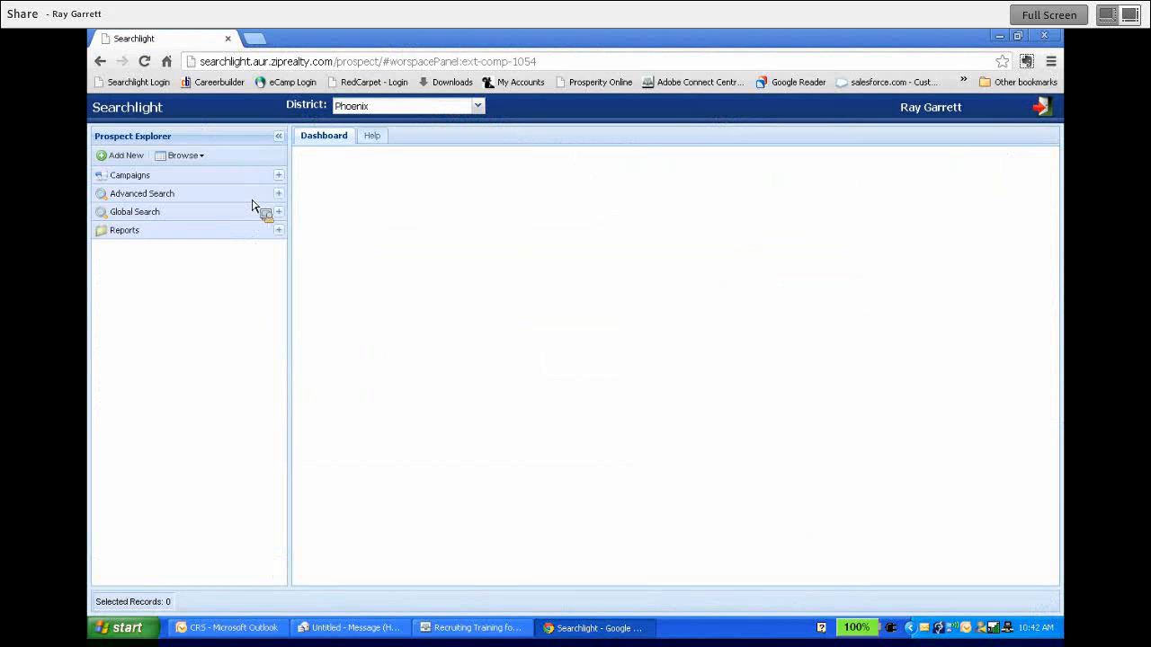
left_click(259, 177)
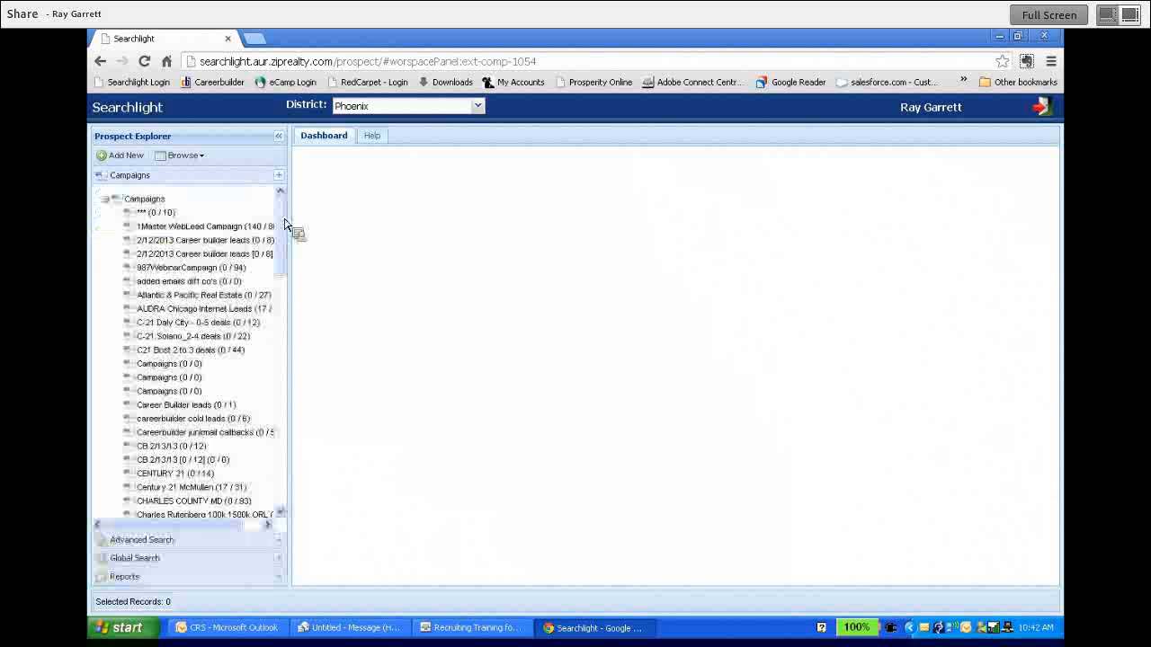
left_click_drag(288, 227, 285, 311)
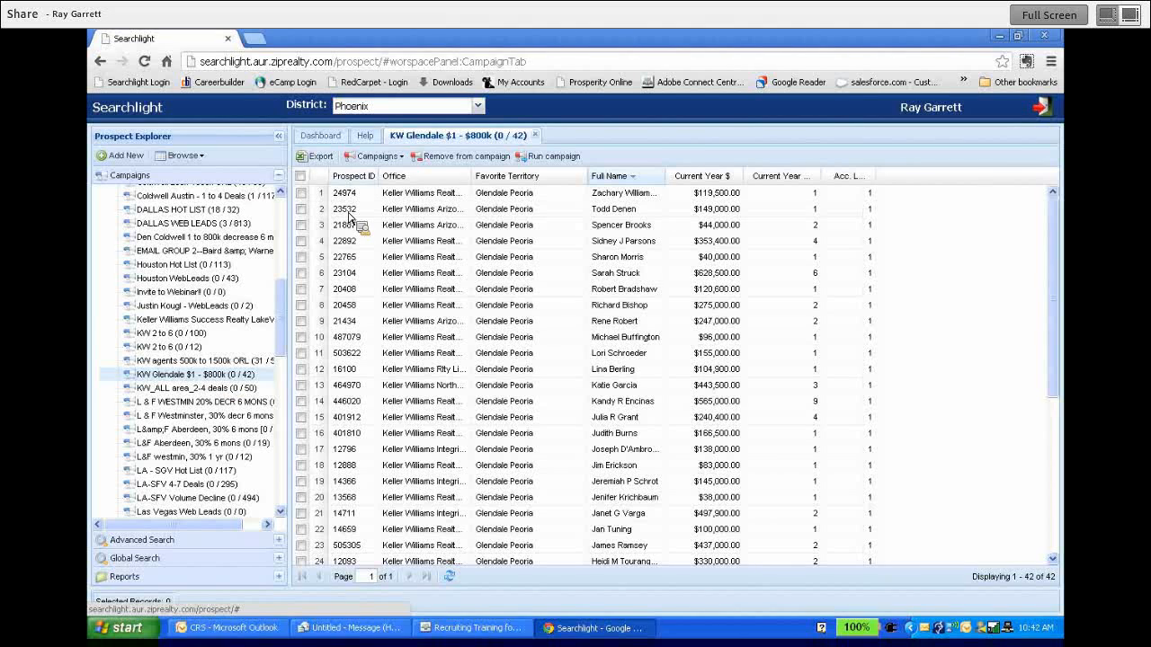
Step: Export the KW Glendale $1 - $800k campaign as a CSV file to the Downloads folder and open it in Excel
left_click(320, 157)
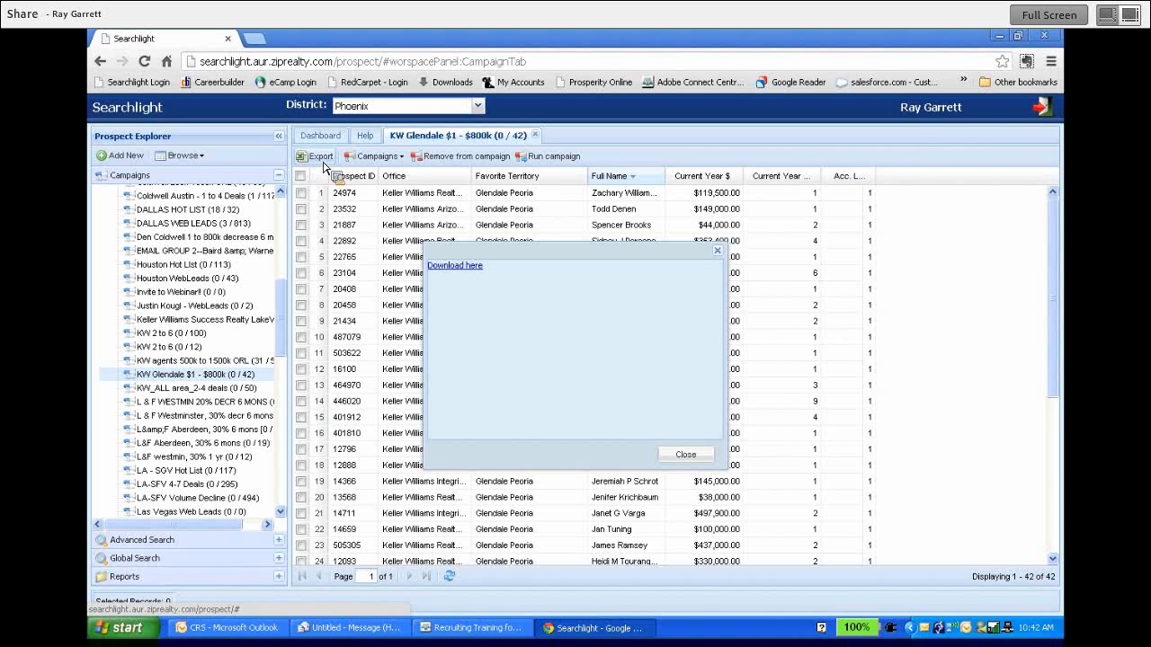
left_click(449, 266)
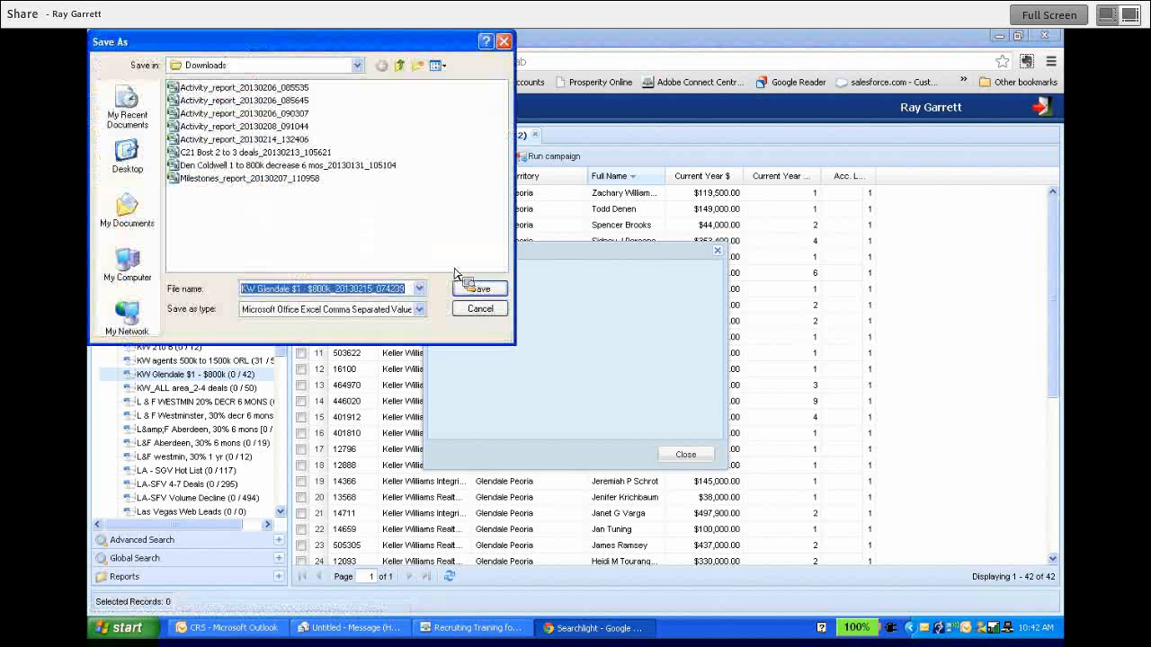
left_click(466, 288)
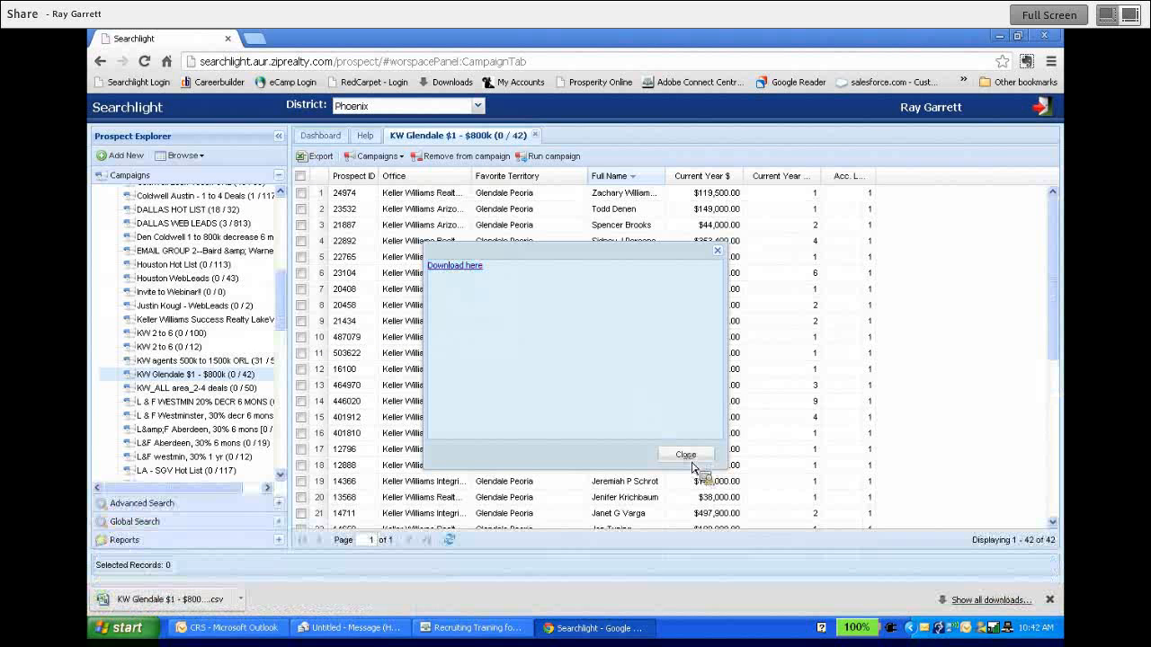
left_click(688, 460)
left_click(160, 602)
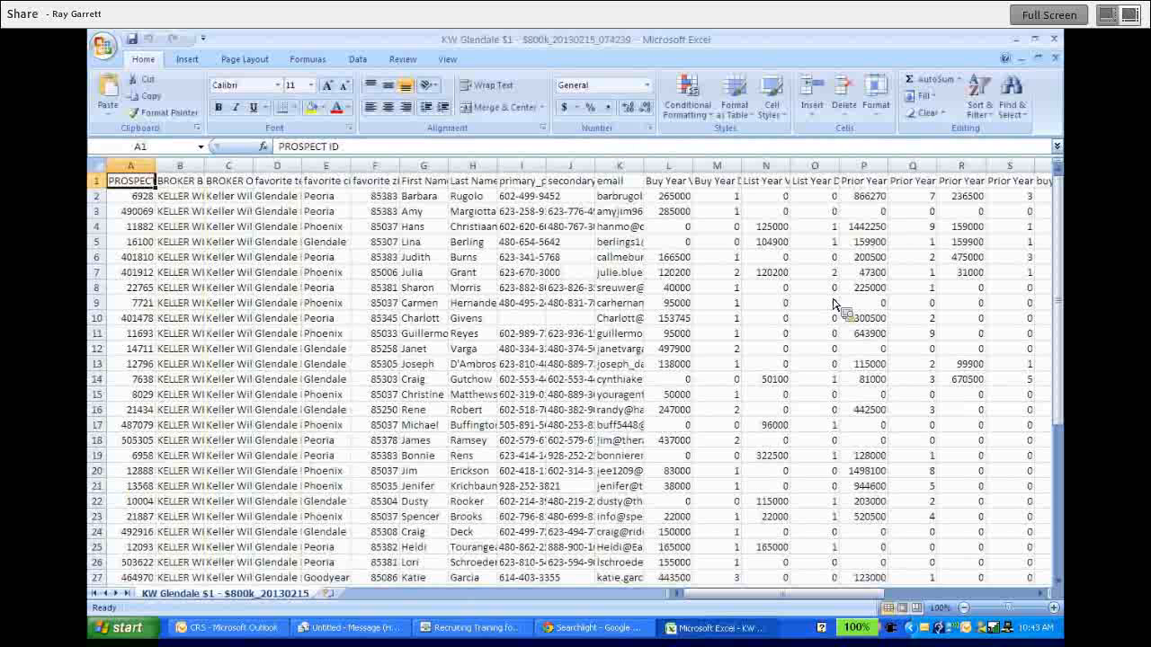
Step: Widen the email column to fit its contents and copy all its addresses from K2 to K43
mouse_move(1066, 270)
left_mouse_down()
mouse_move(1063, 441)
mouse_move(1068, 254)
left_mouse_up()
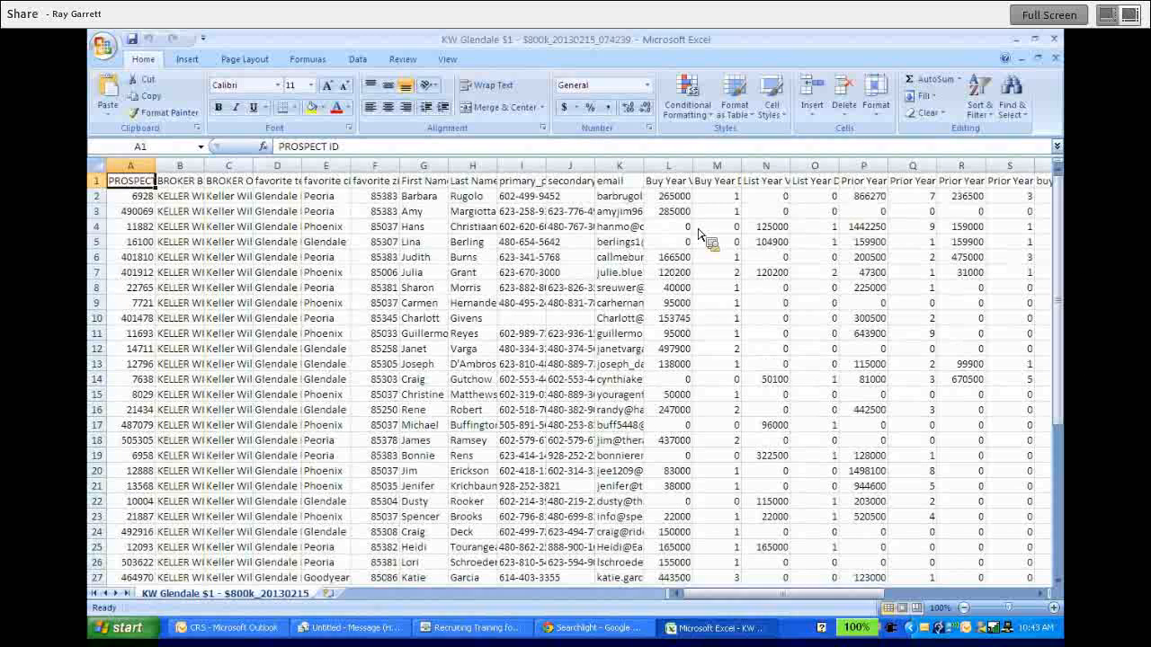
double_click(644, 167)
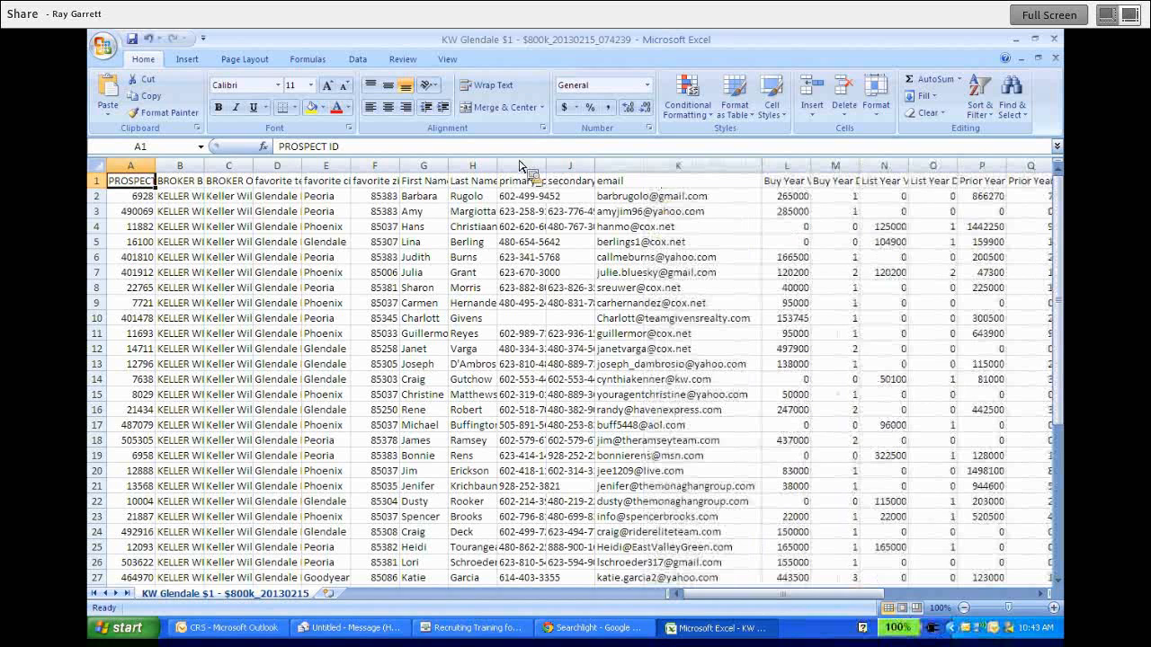
left_click(647, 167)
left_click(659, 349)
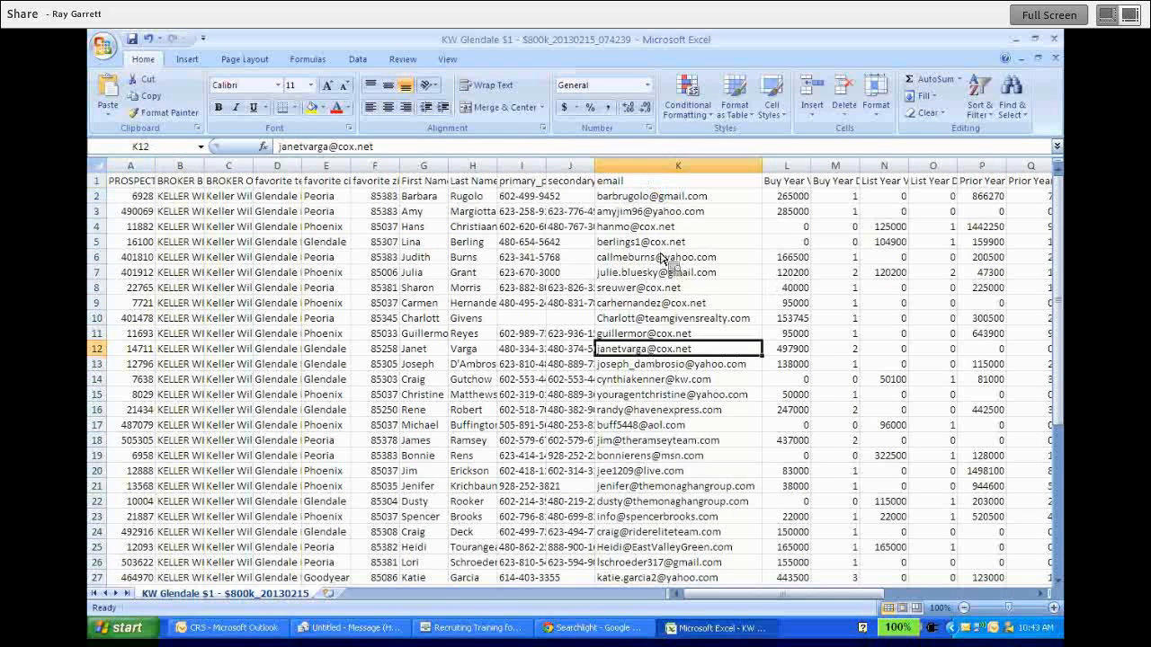
left_click_drag(655, 196, 663, 569)
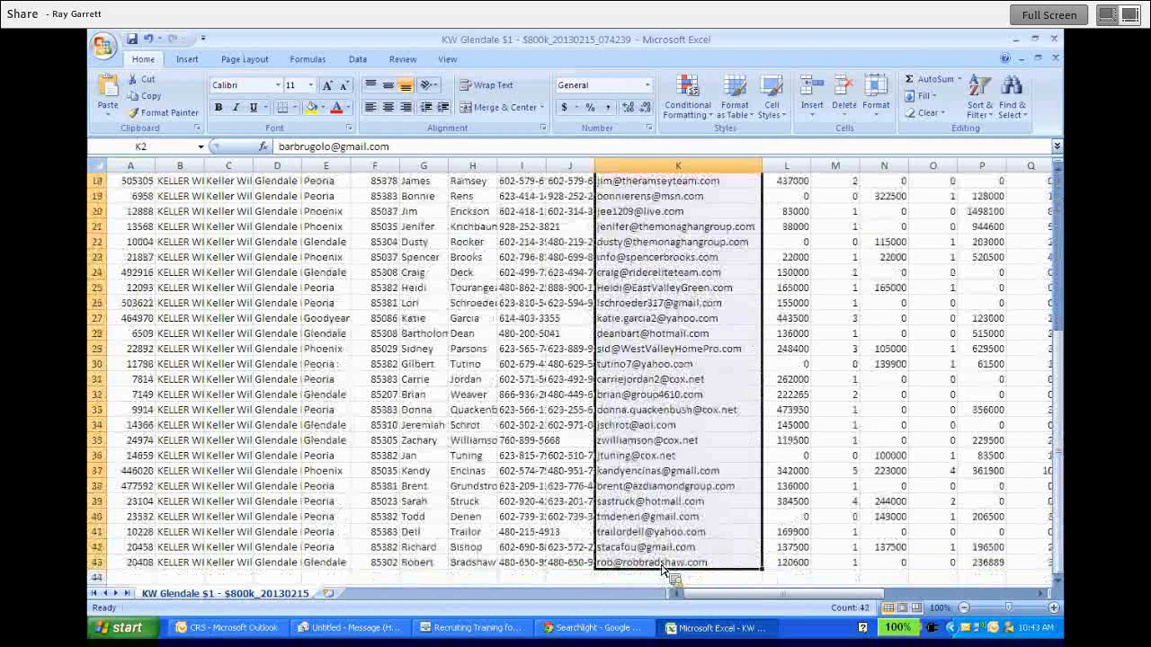
key("ctrl+c")
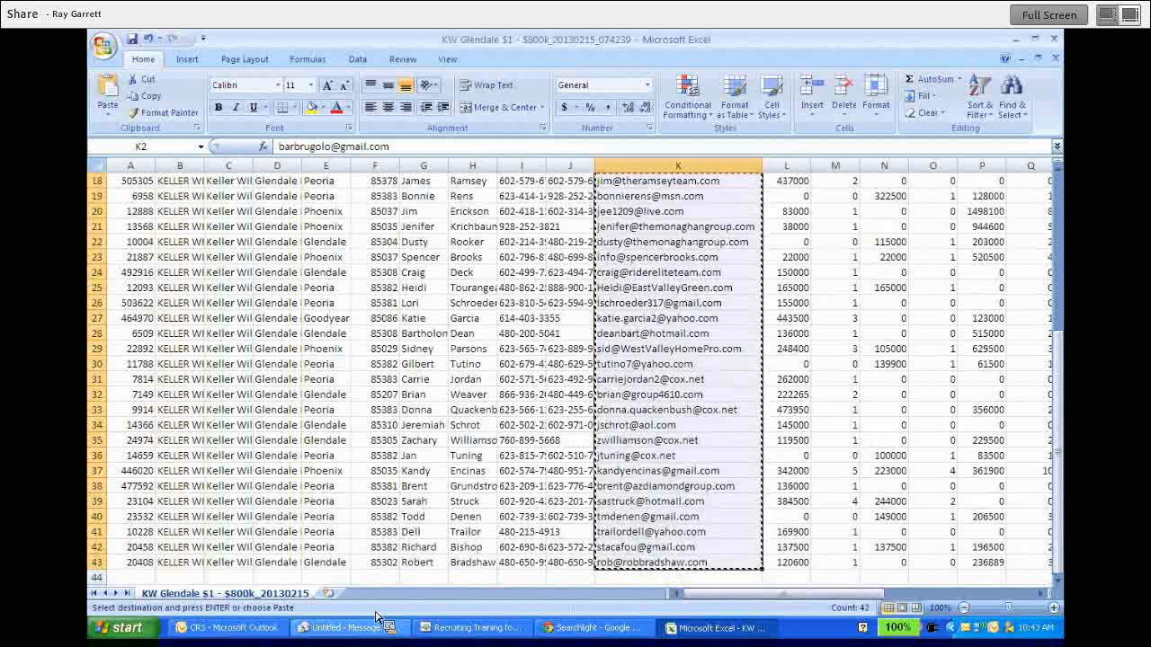
Step: Switch to the draft Outlook message and correct its body to read "my partner" in lowercase and "showing them a home"
left_click(331, 634)
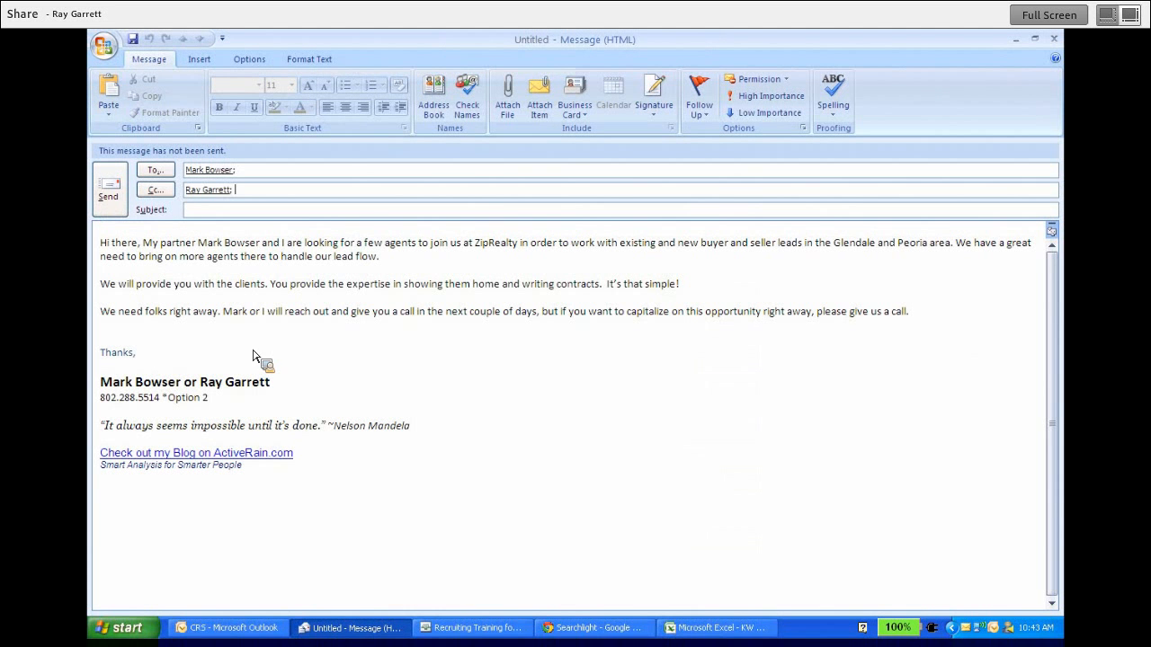
left_click_drag(253, 356, 152, 254)
left_click(151, 251)
key("BackSpace")
type("m")
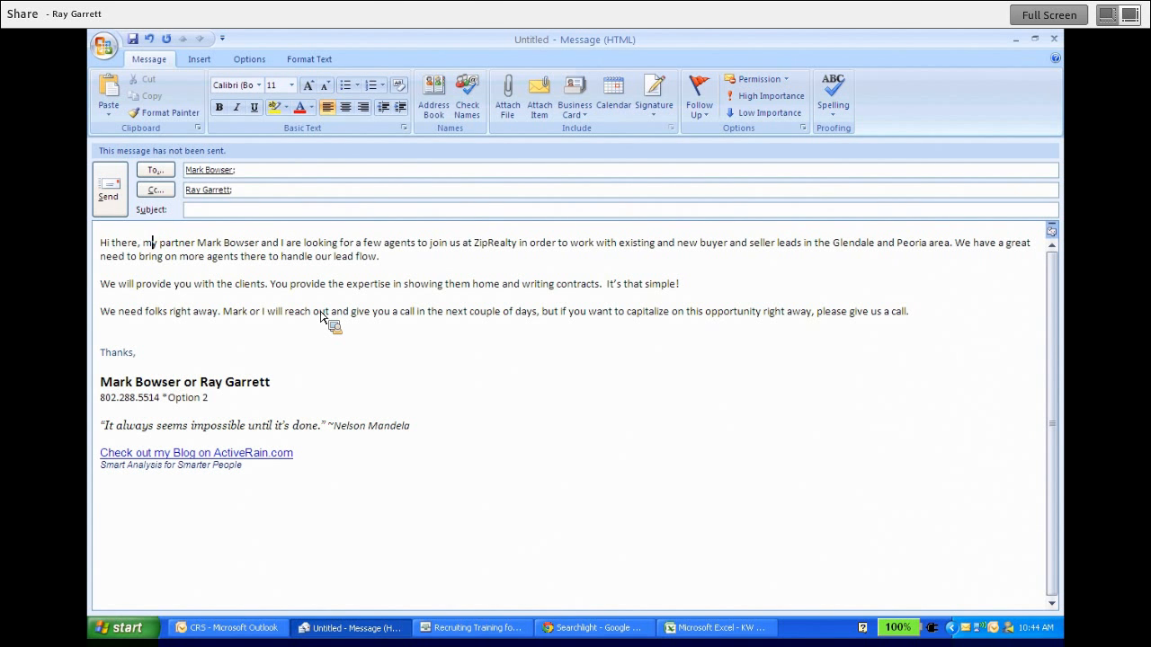
left_click(475, 284)
type("a")
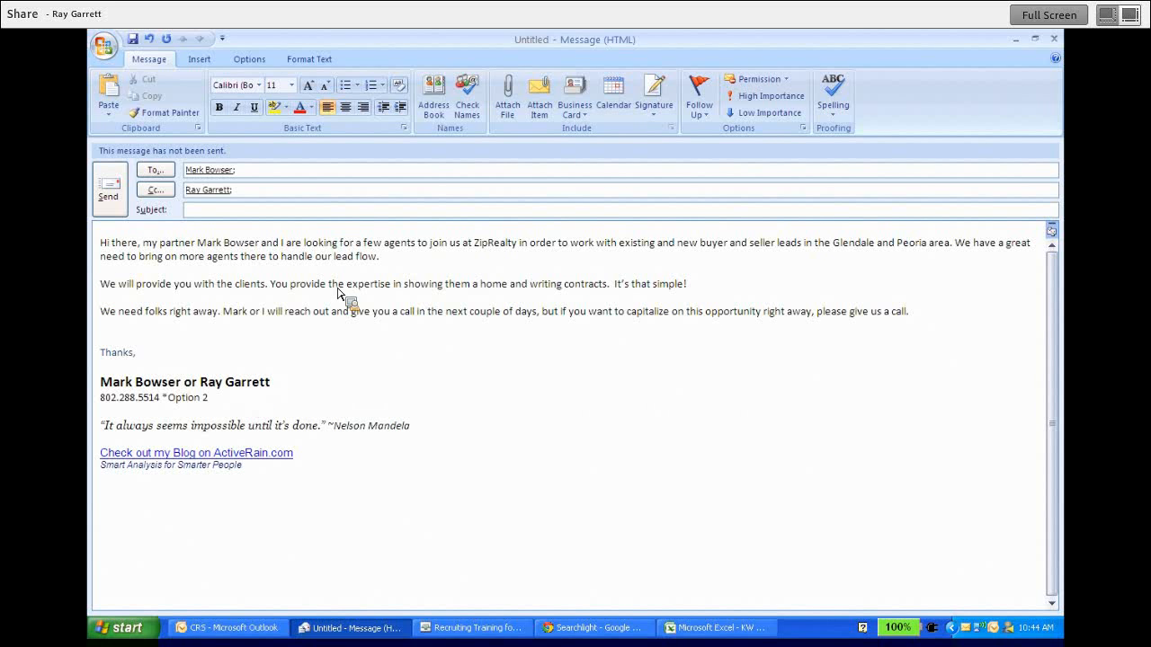
Step: Enter the email subject "We need agents to handle leads in Glendale"
left_click(261, 211)
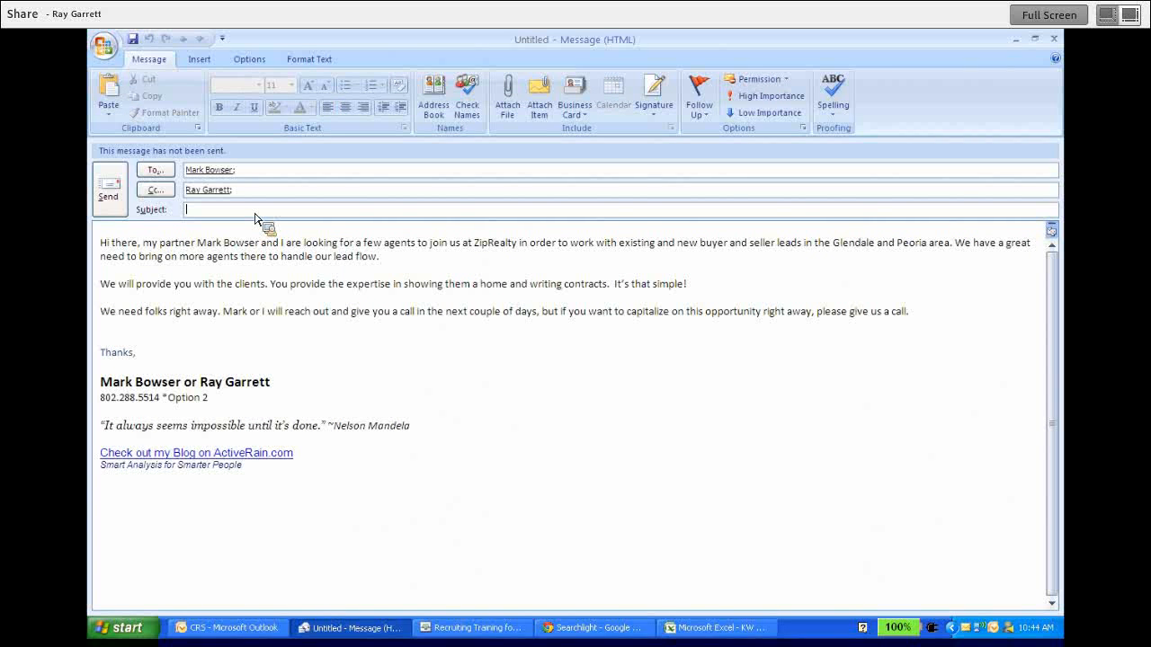
type("We Need agent to handle leads in Gle")
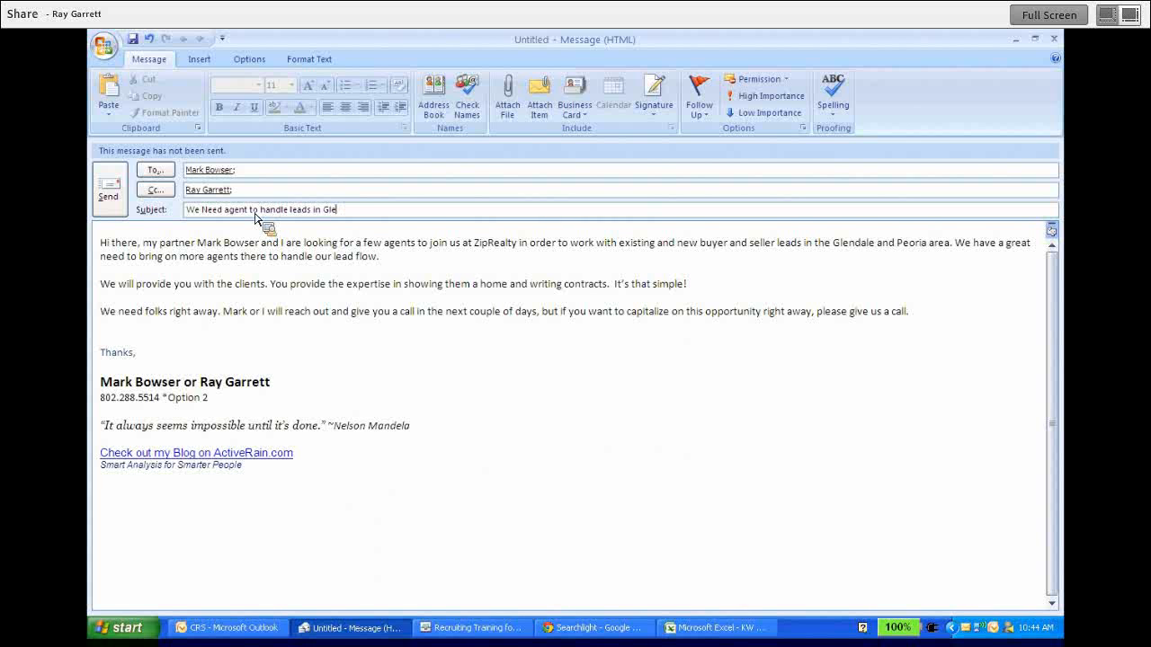
type("ndale")
left_click(213, 216)
key("BackSpace")
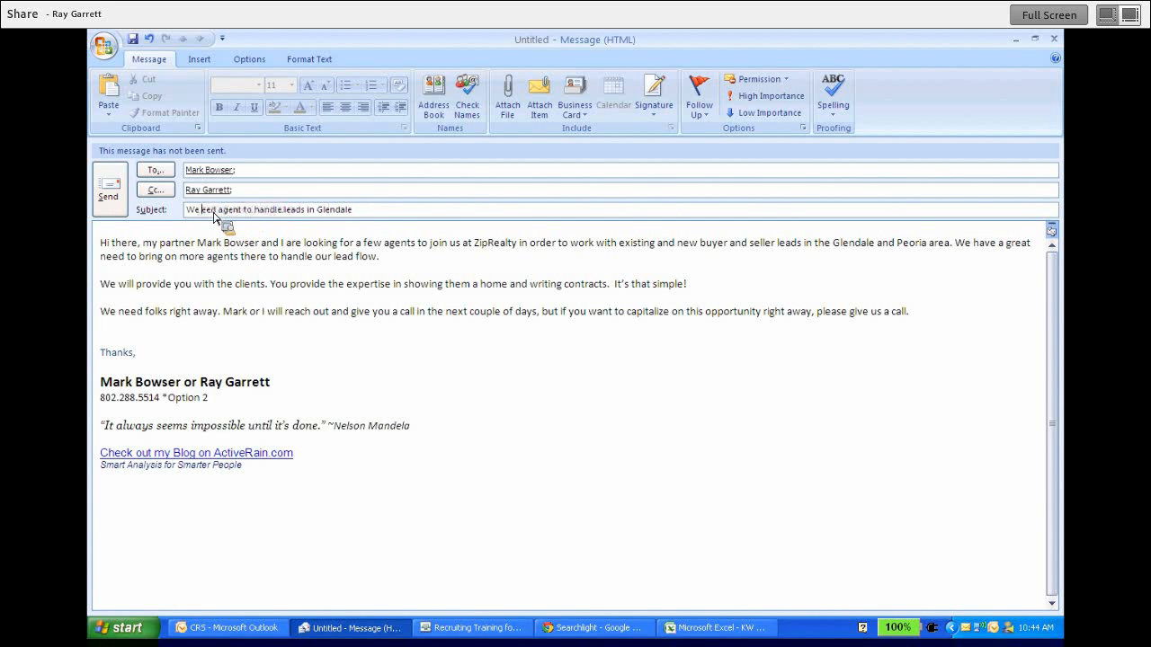
type("n")
left_click(249, 212)
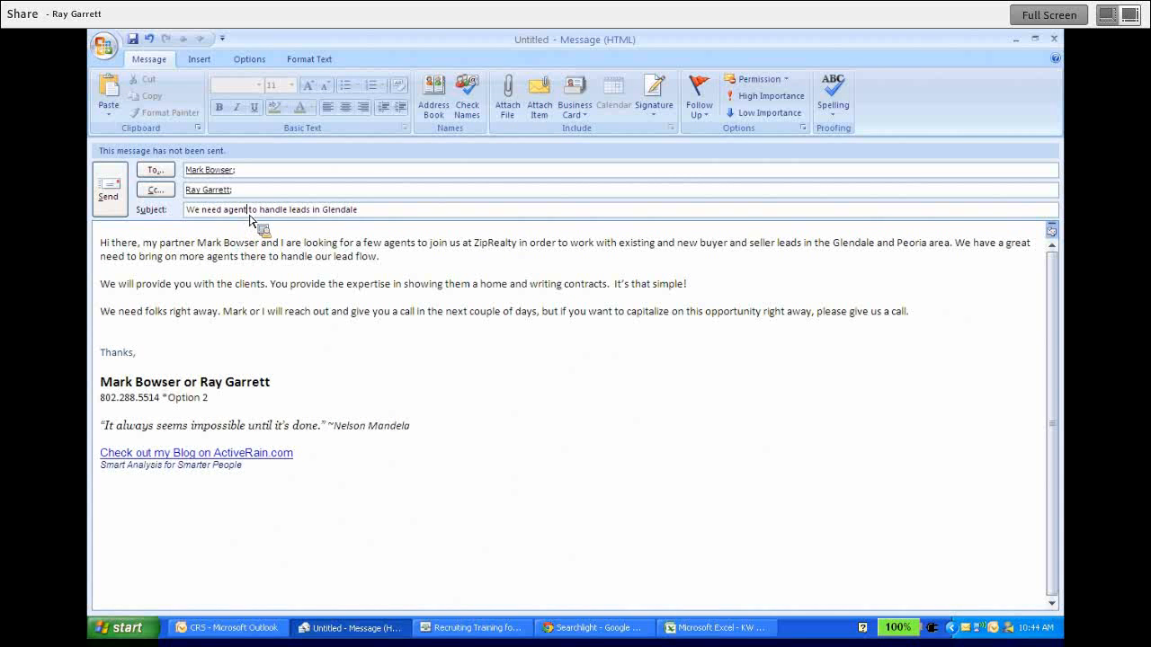
type("s")
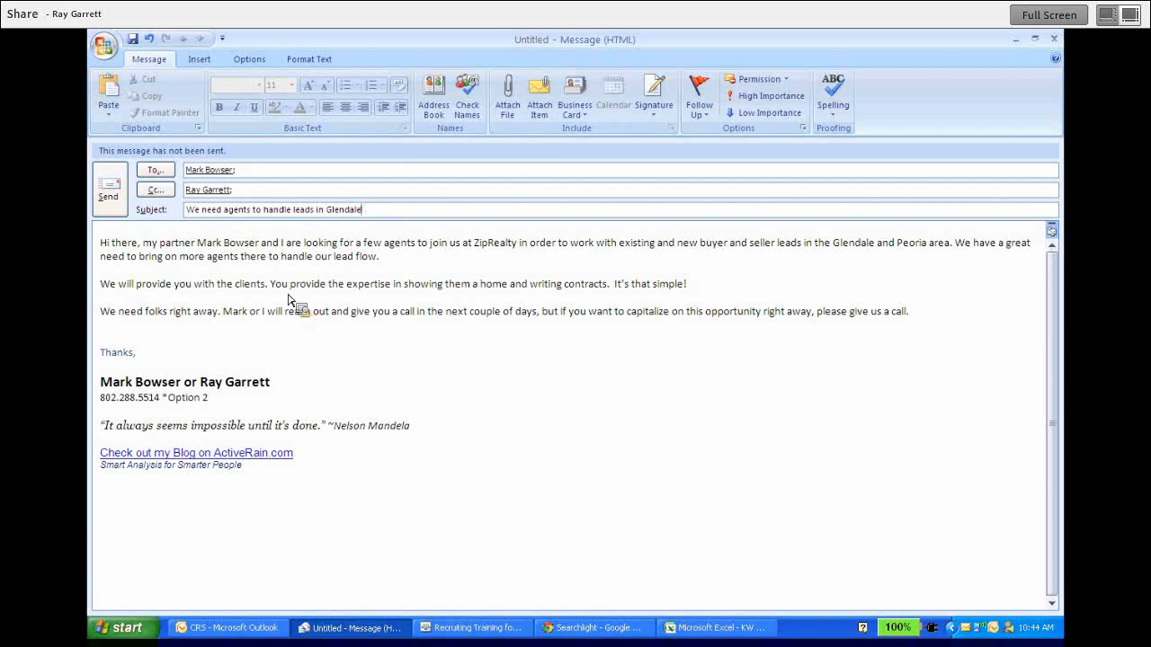
Step: Paste the copied prospect email addresses as Bcc recipients of the message
left_click(163, 179)
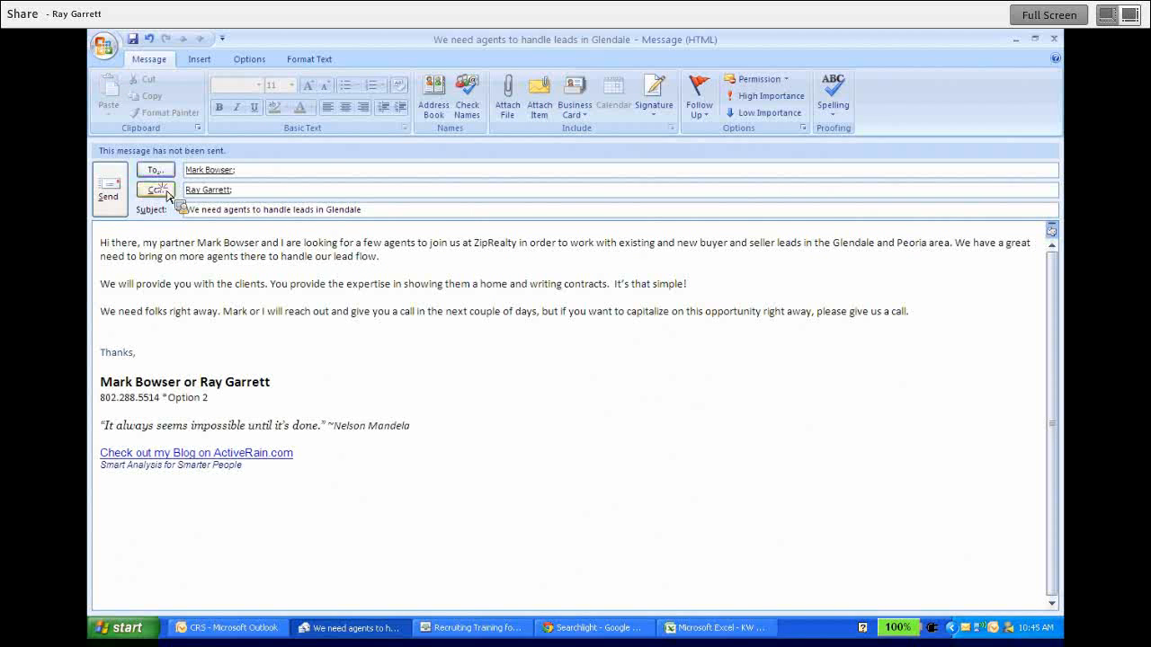
left_click(167, 195)
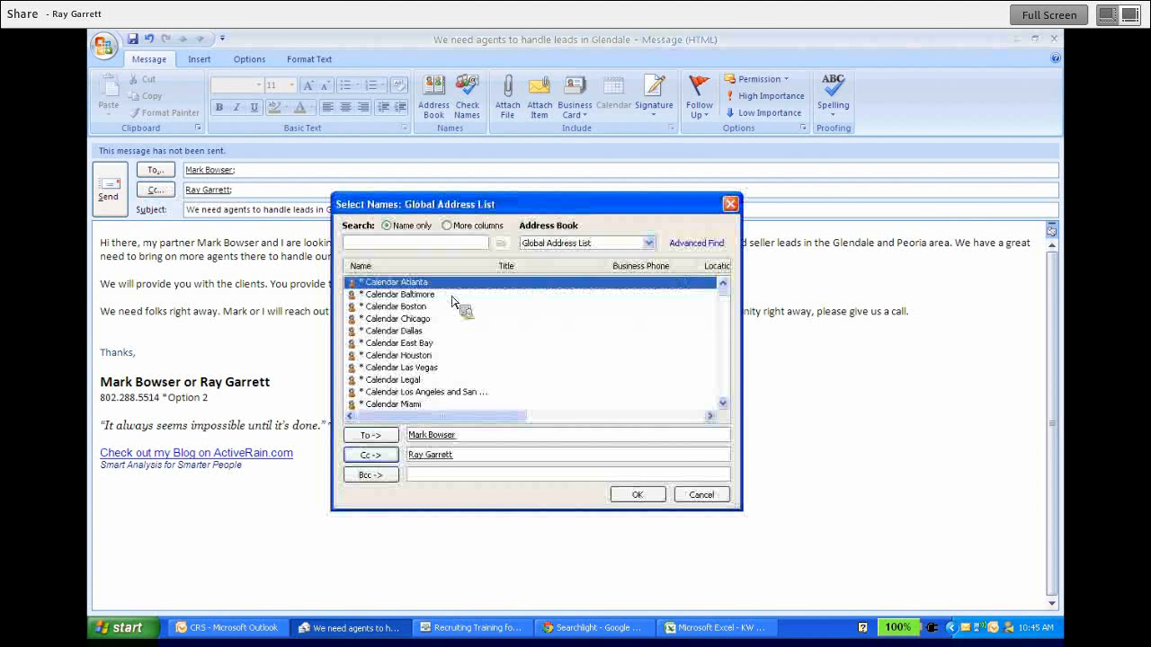
left_click(420, 476)
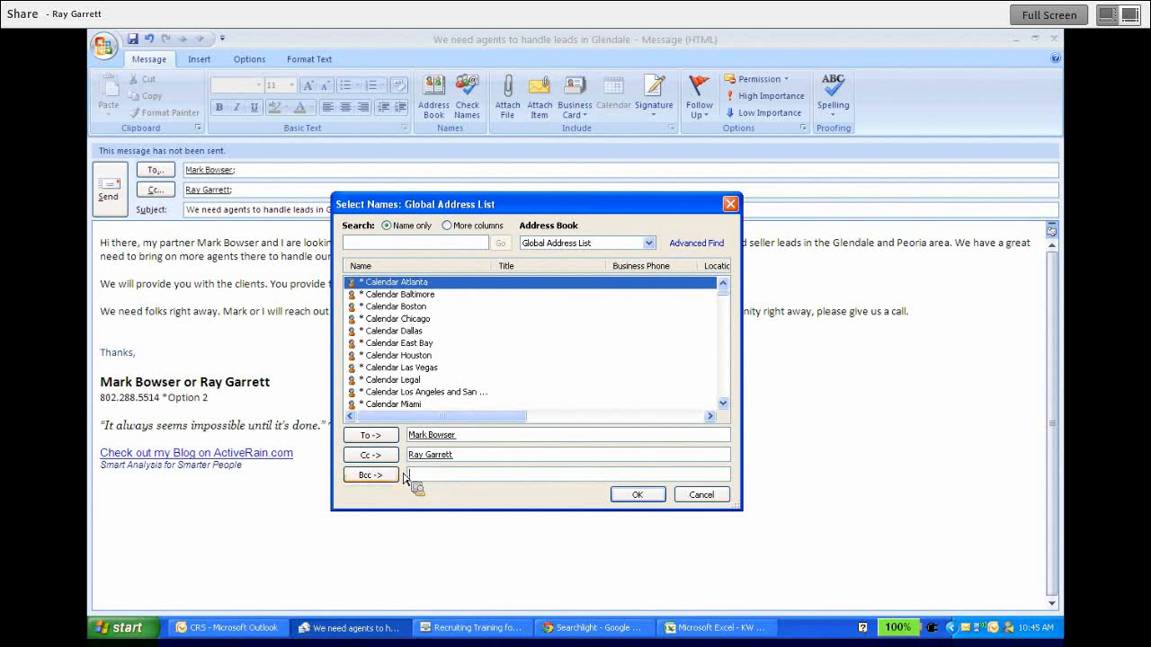
right_click(414, 481)
left_click(430, 507)
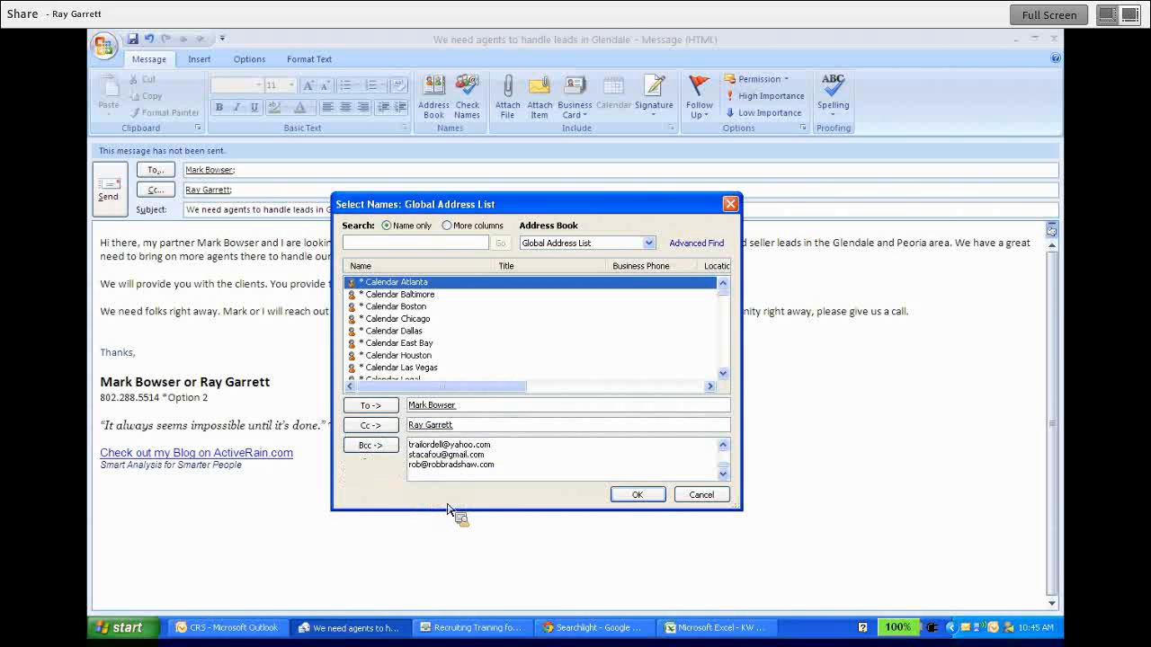
left_click(640, 495)
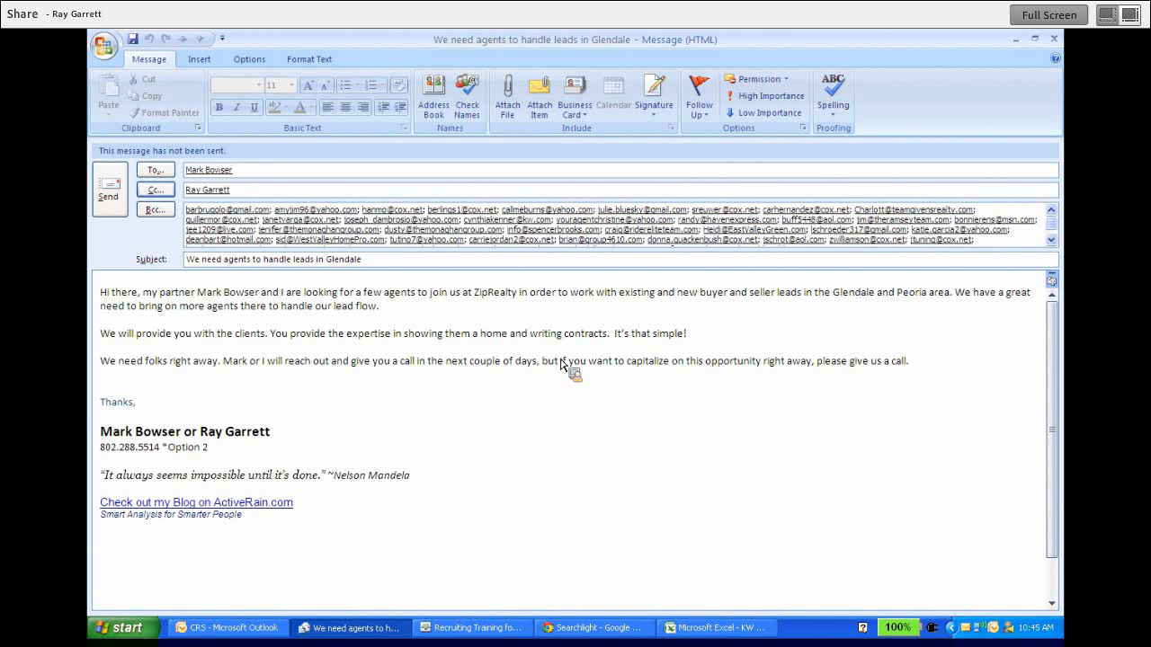
Step: Add the line "ZipRealty, Inc." to the signature, between the sender names and the phone number
left_click_drag(254, 208, 244, 358)
mouse_move(245, 357)
left_mouse_down()
mouse_move(365, 407)
mouse_move(189, 306)
mouse_move(114, 182)
mouse_move(273, 439)
left_mouse_up()
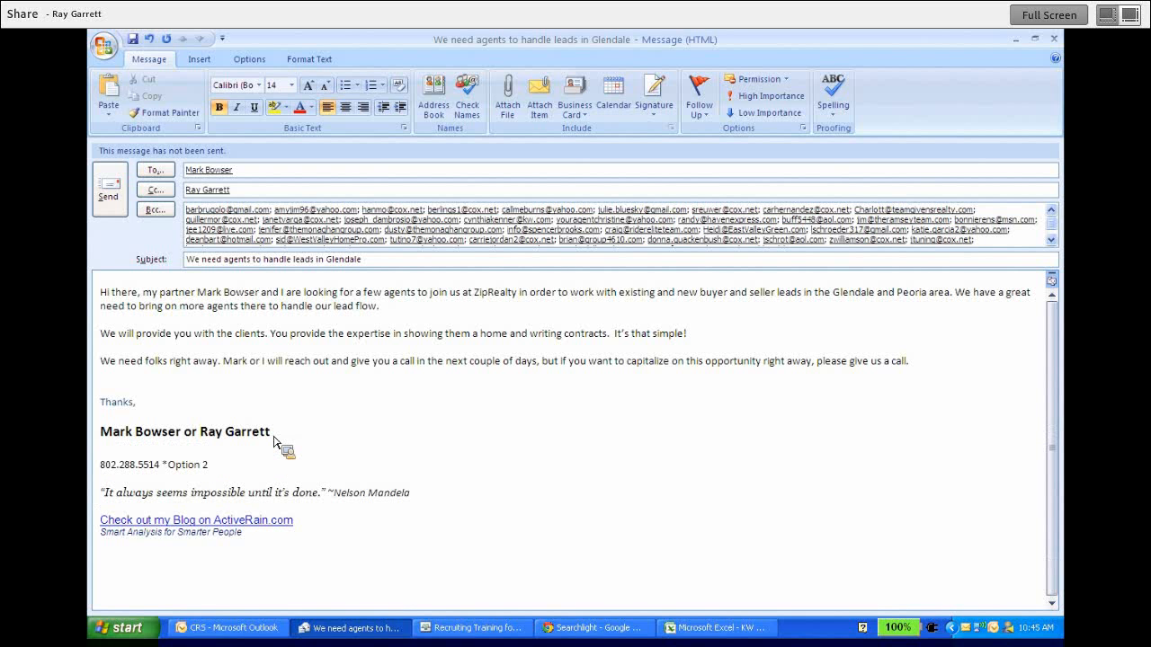
type("ZipRealty, Inc.")
left_click(256, 466)
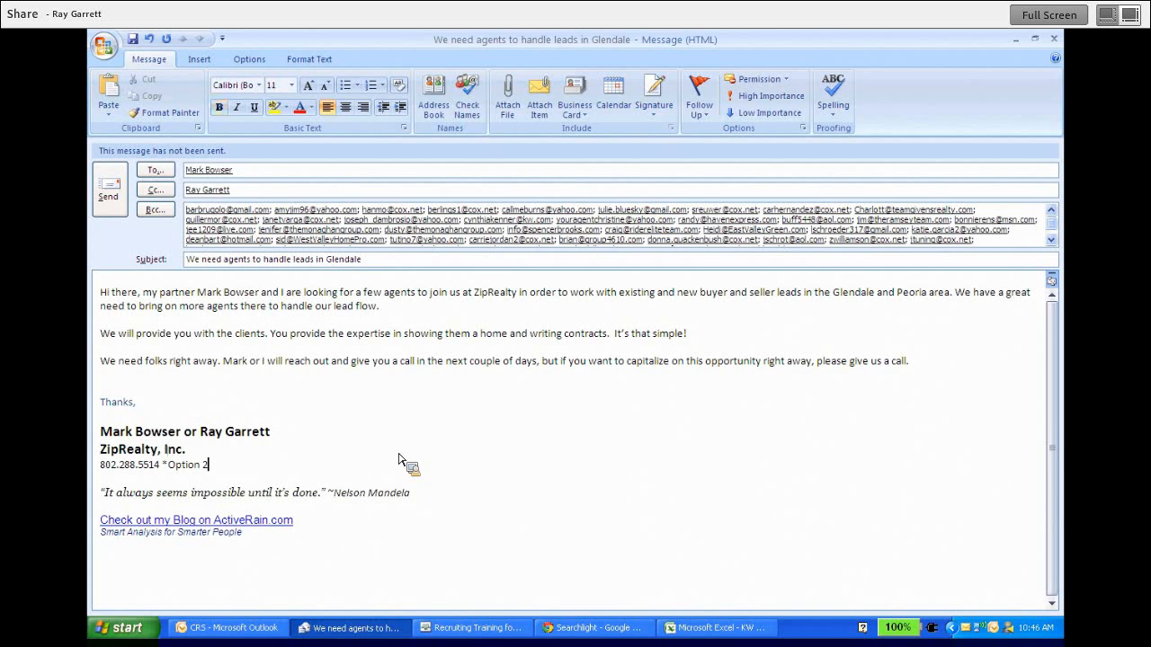
Step: Send the recruiting email and dismiss the Junk E-mail Lists warning
left_click(427, 502)
left_click(115, 182)
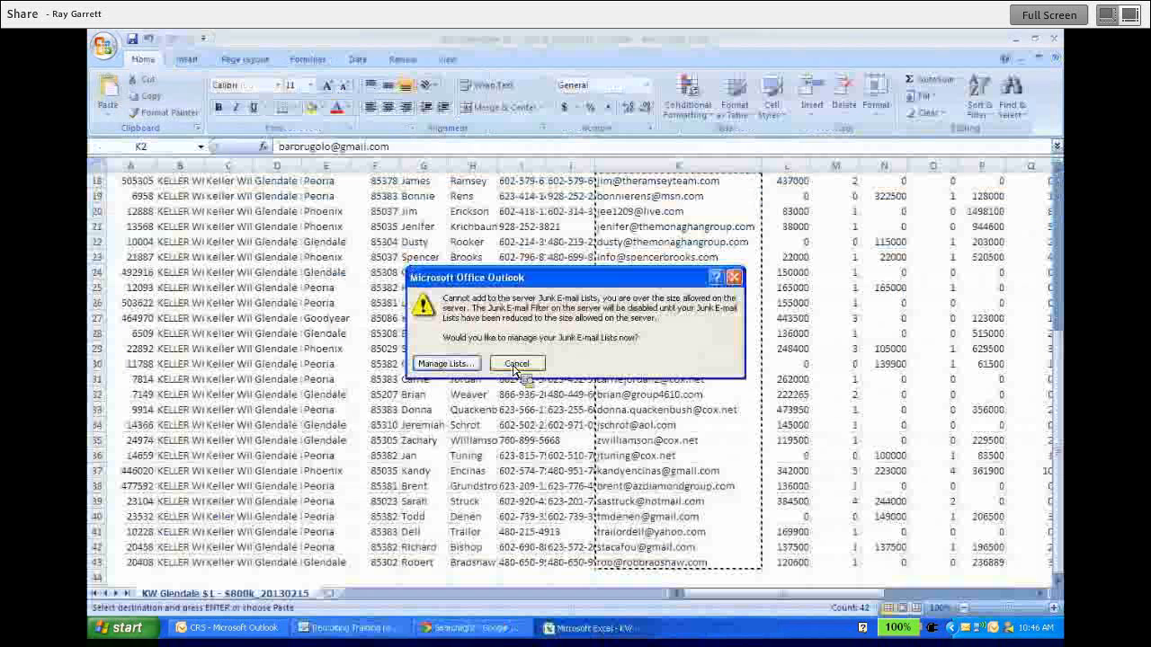
left_click(514, 365)
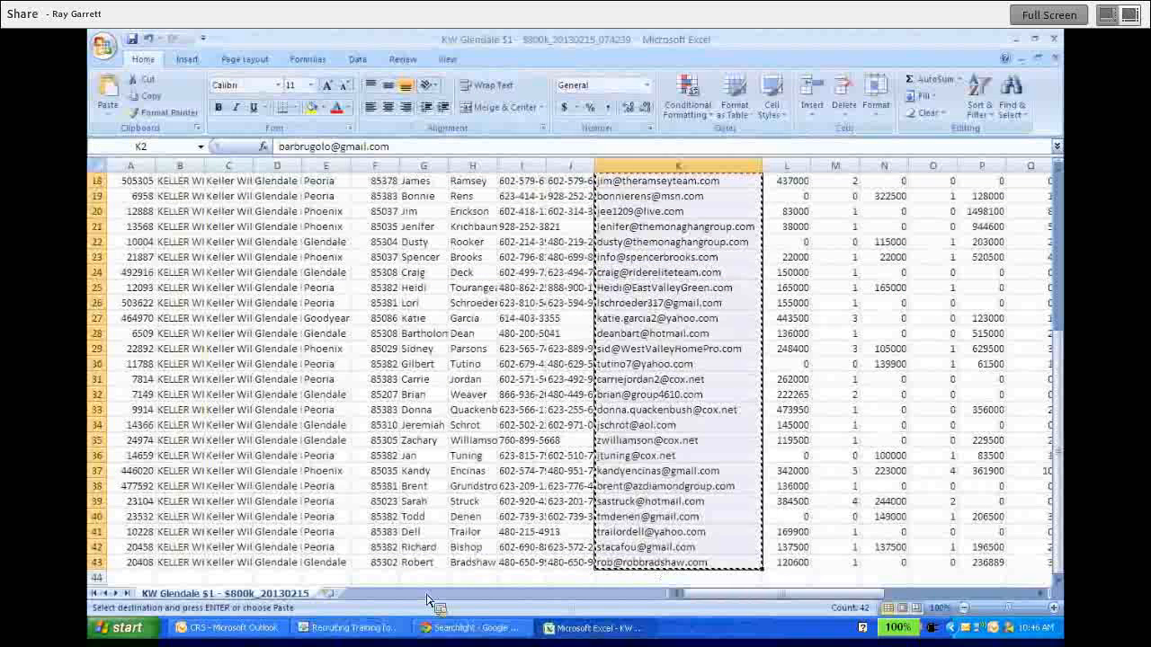
Step: Switch to Outlook and start a new email addressed to the sender, with the district staffing manager in Cc
left_click(216, 630)
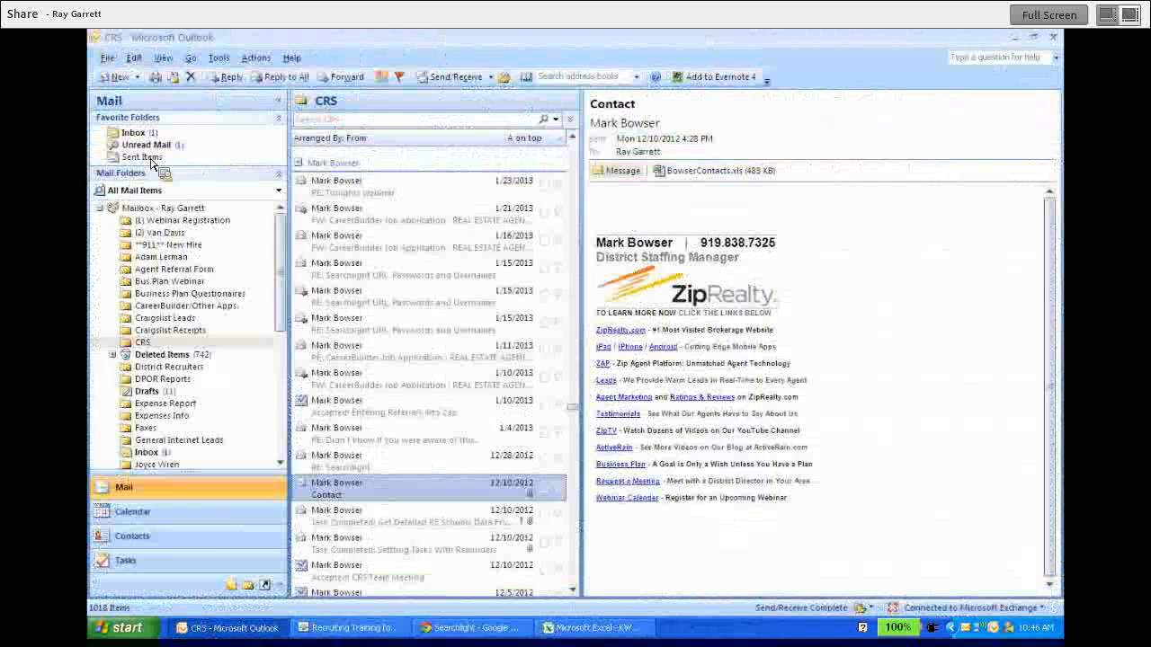
left_click(118, 78)
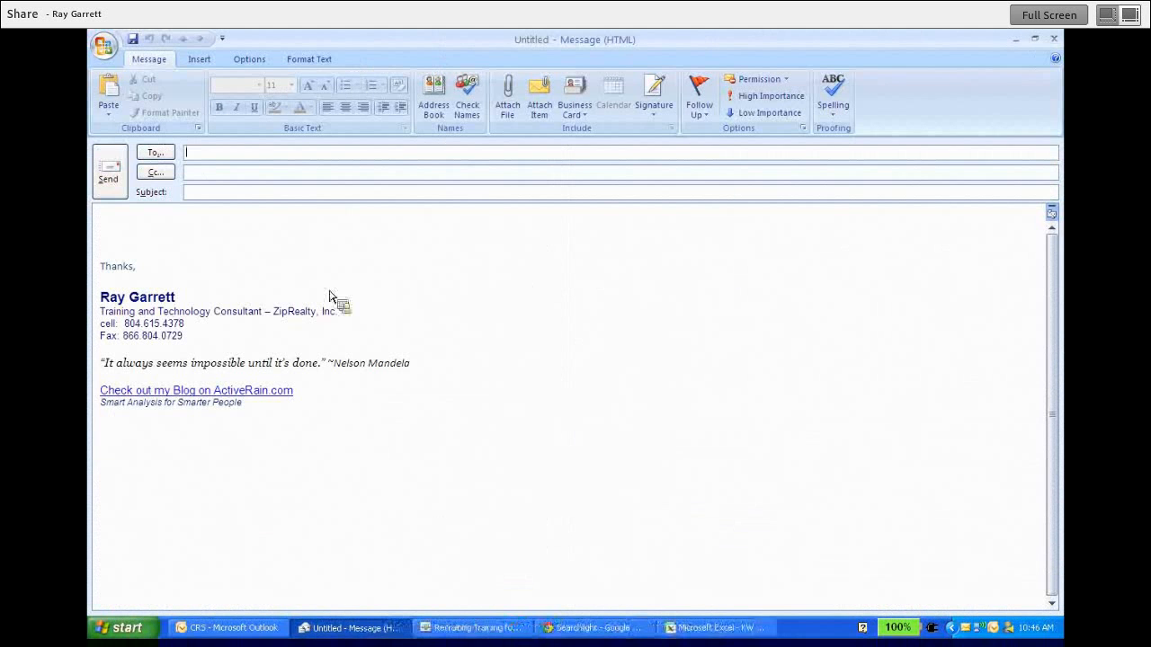
type("ray")
key("Return")
left_click(230, 176)
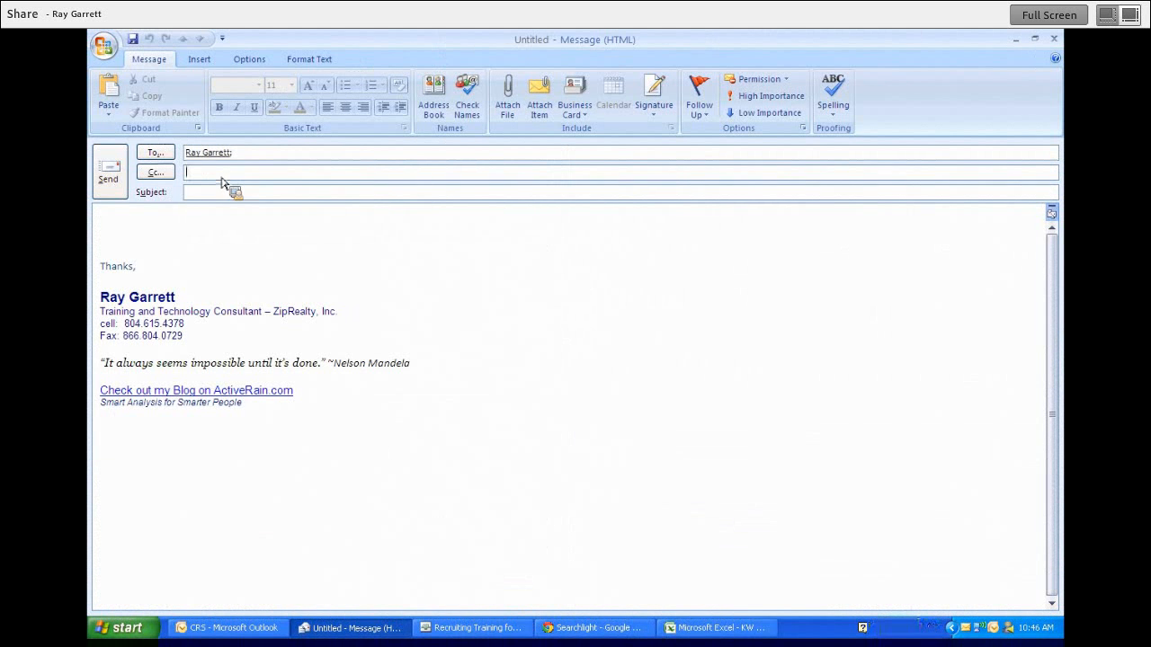
type("mark")
key("Return")
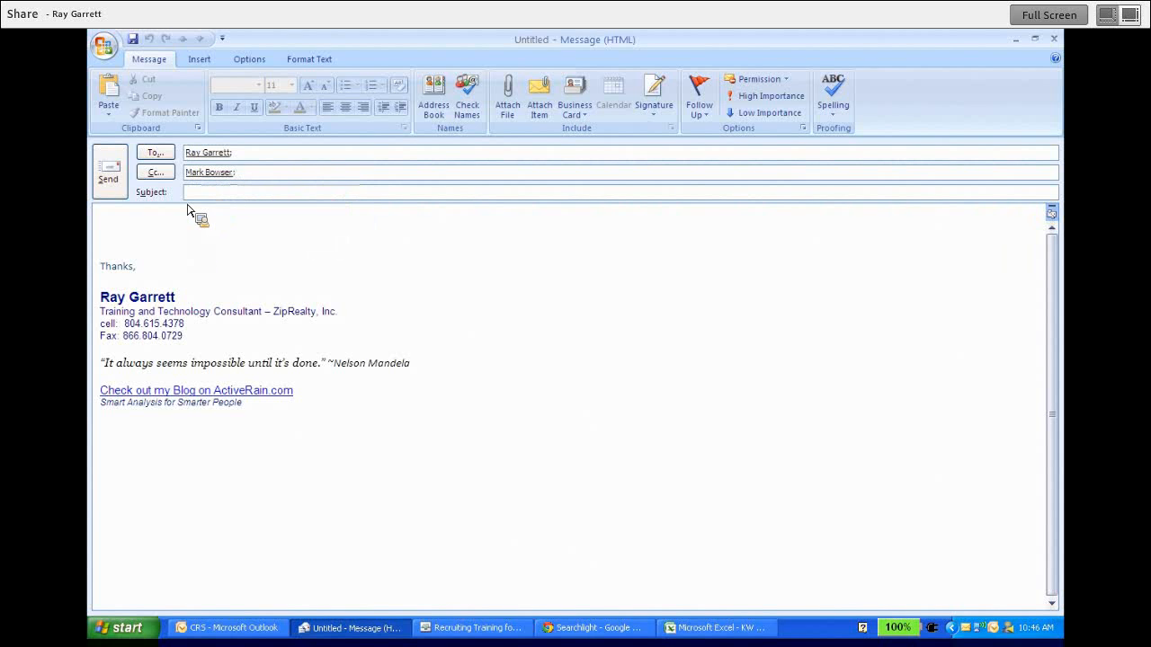
Step: Add the copied prospect email addresses as Bcc recipients of the new message
left_click(160, 175)
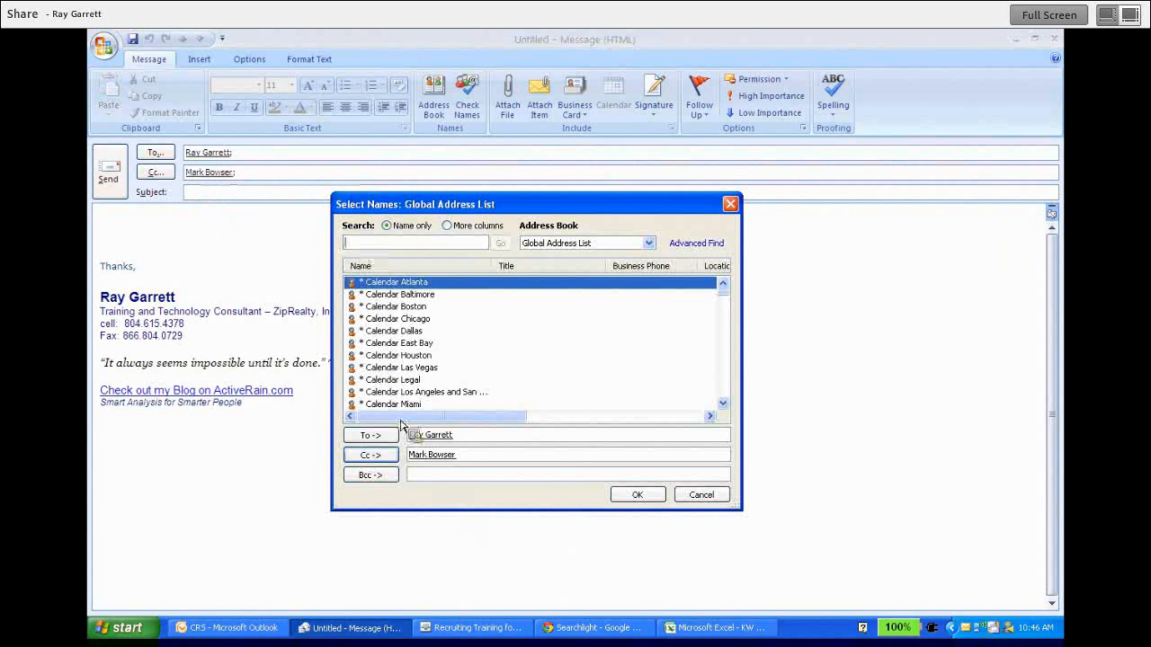
left_click(421, 476)
key("ctrl+v")
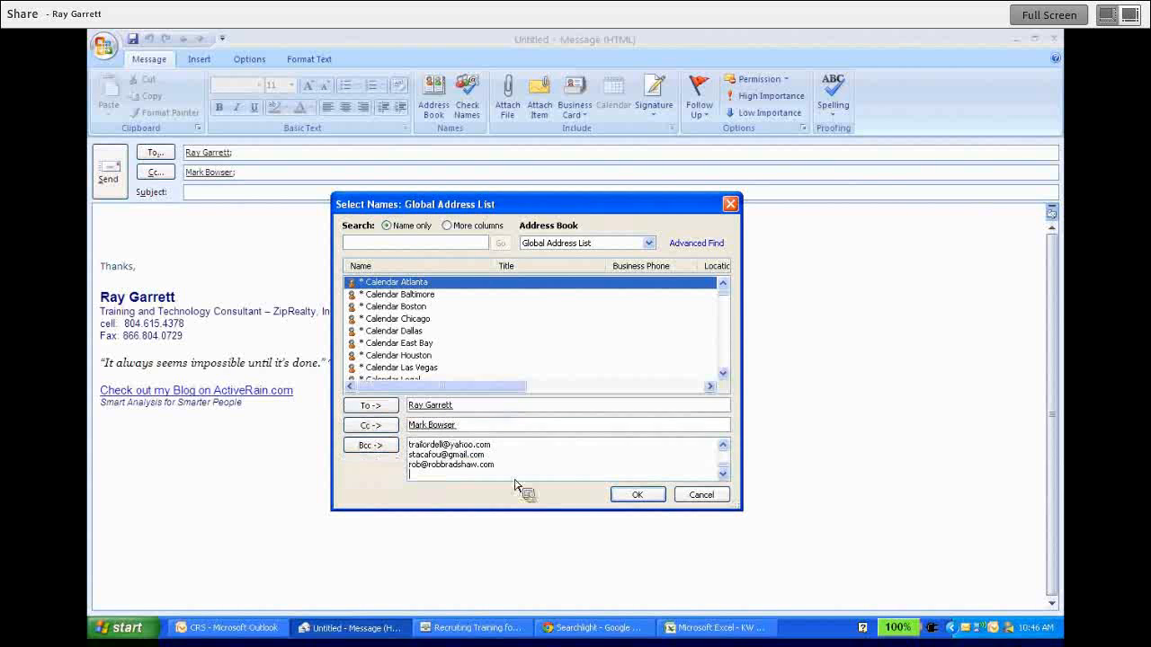
left_click(635, 497)
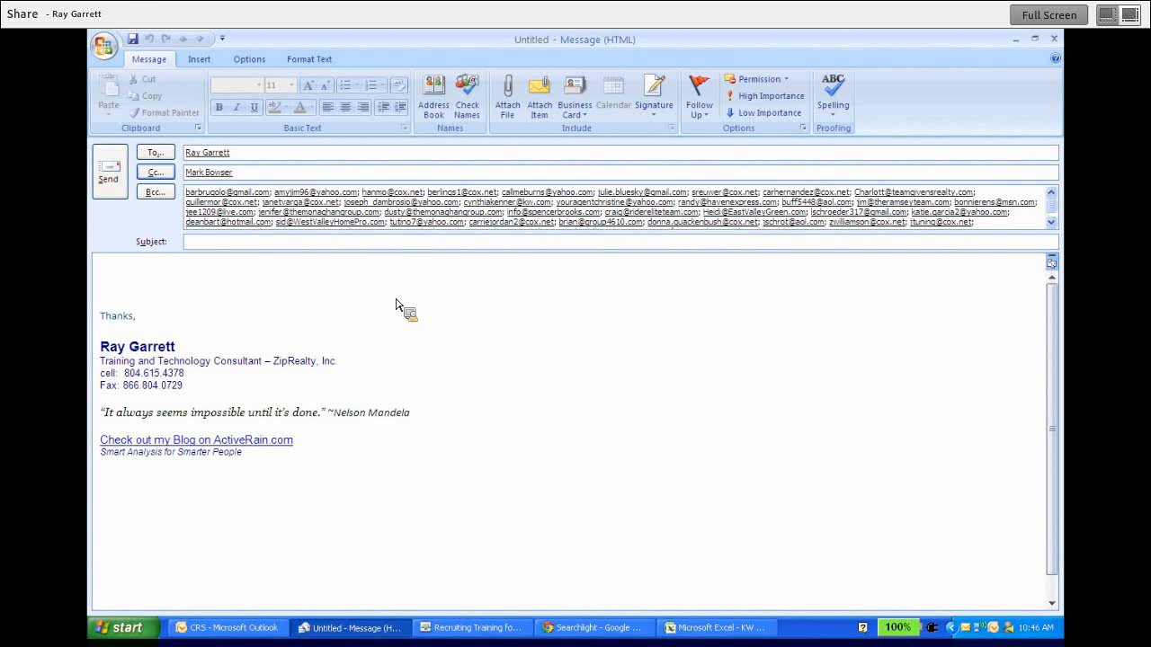
Step: Request a read receipt for the message and close it without saving changes
left_click(249, 61)
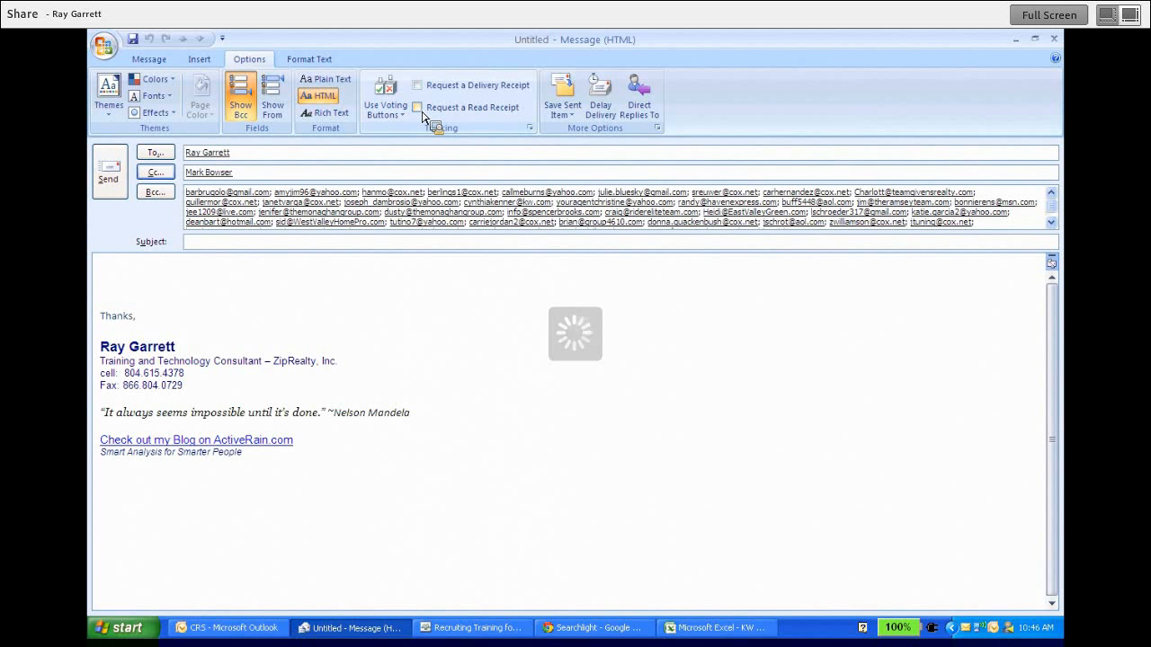
left_click(421, 111)
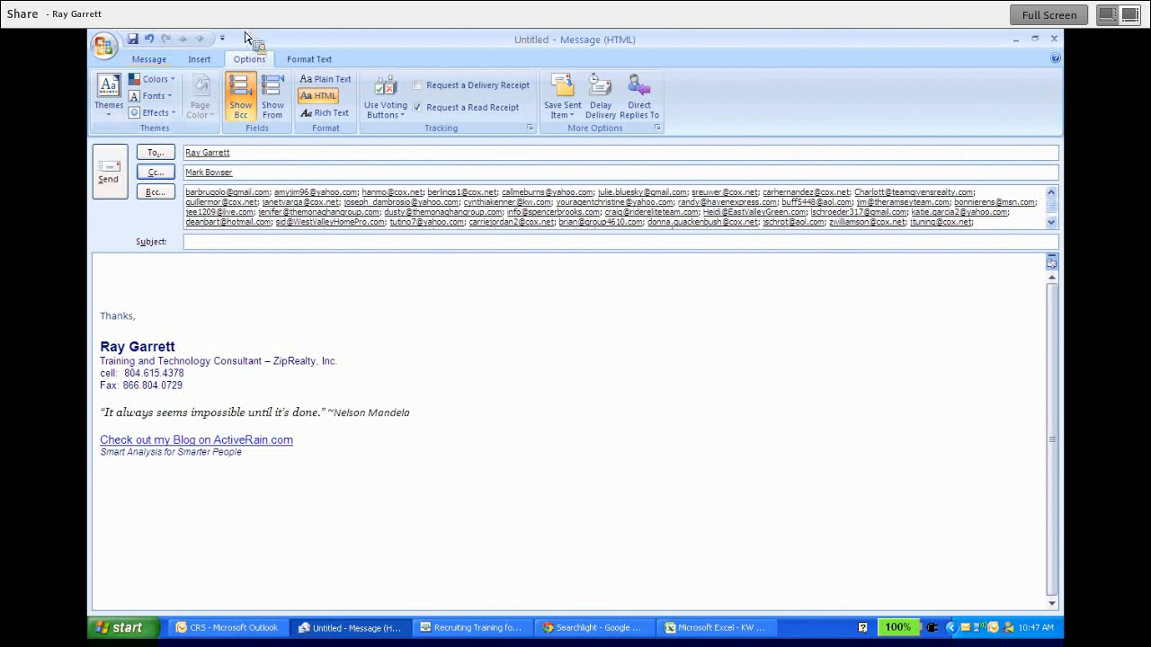
left_click(1054, 39)
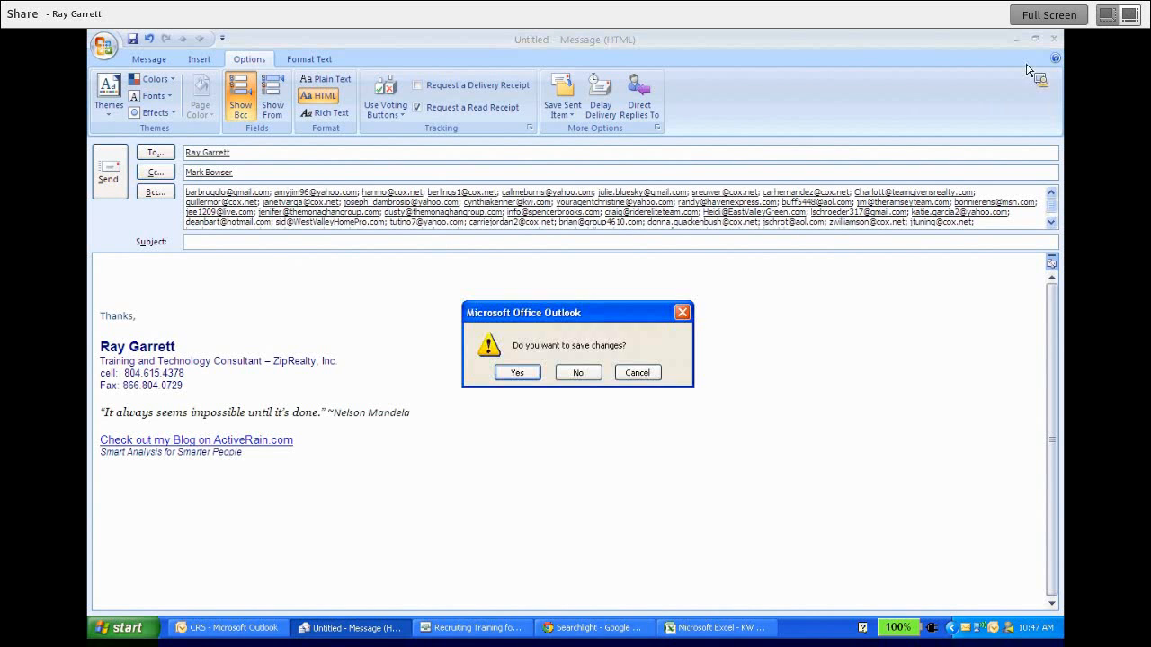
left_click(581, 372)
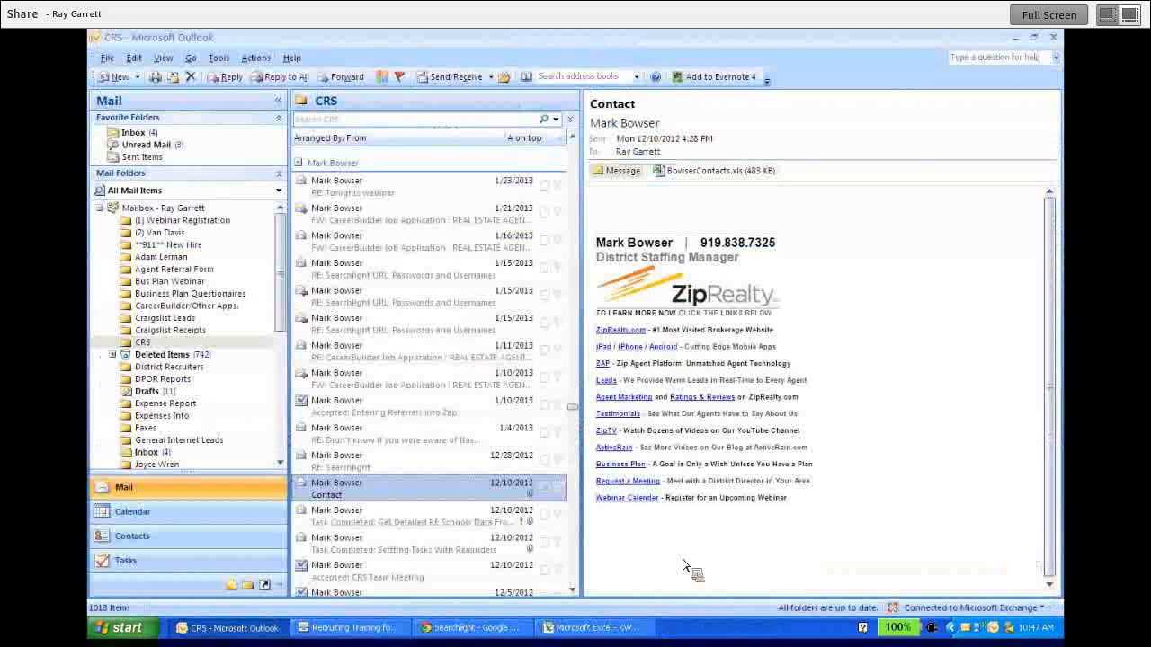
Step: Switch to Searchlight in Chrome and view the KW Glendale $1 - $800k campaign
left_click(475, 627)
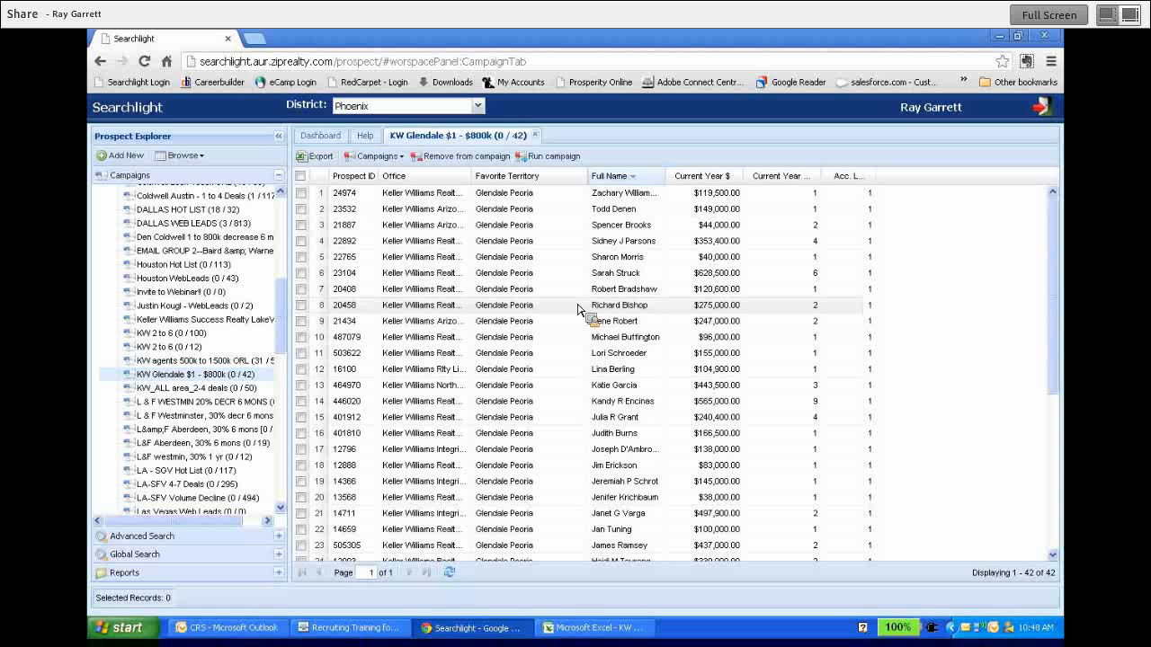
left_click_drag(579, 310, 245, 387)
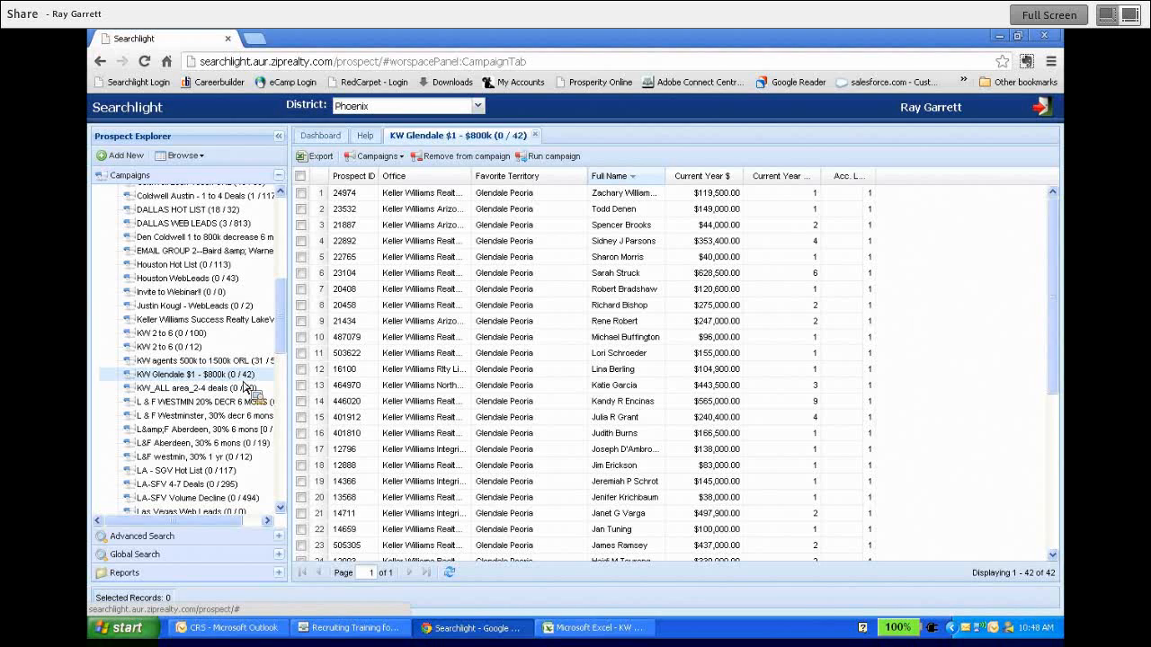